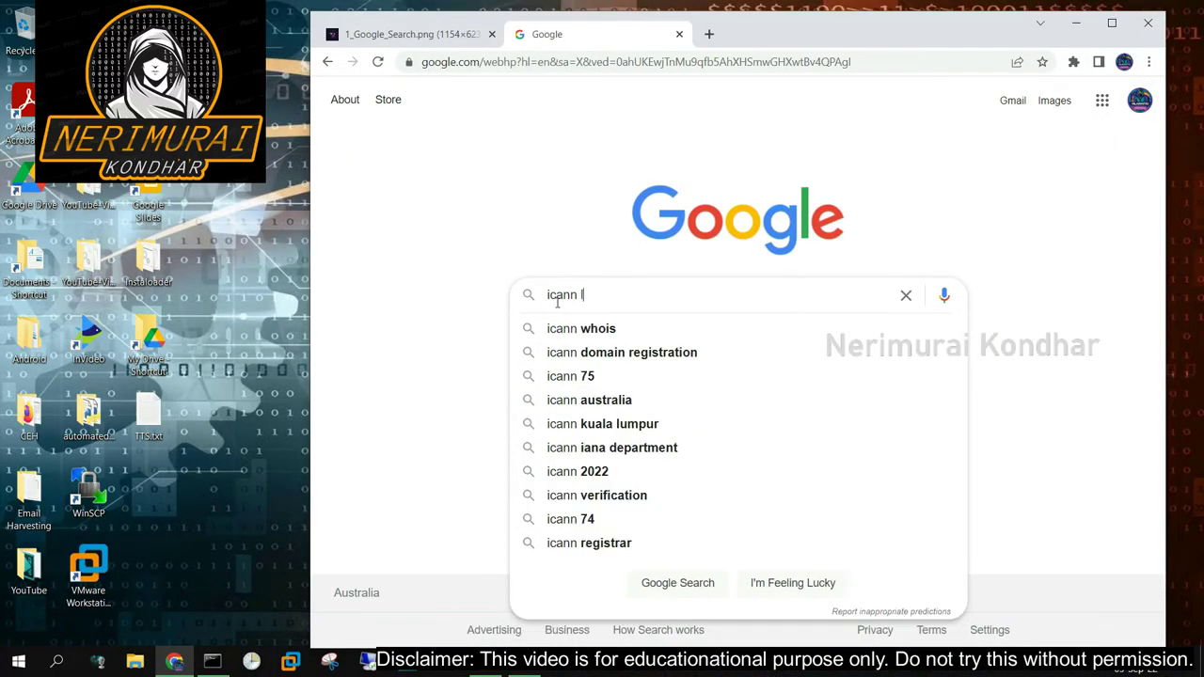
Find the ICANN Lookup tool by searching Google for "icann lookup" and look up the domain republicofkoffee.com
text(lookup)
key(Return)
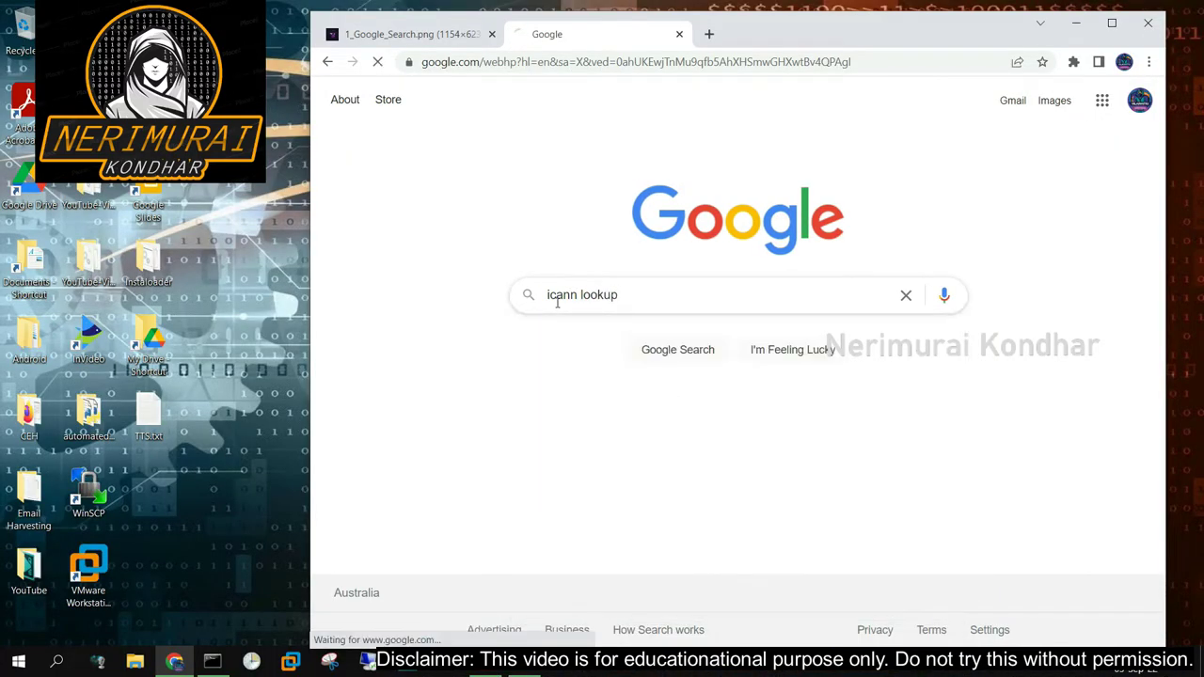
click(388, 253)
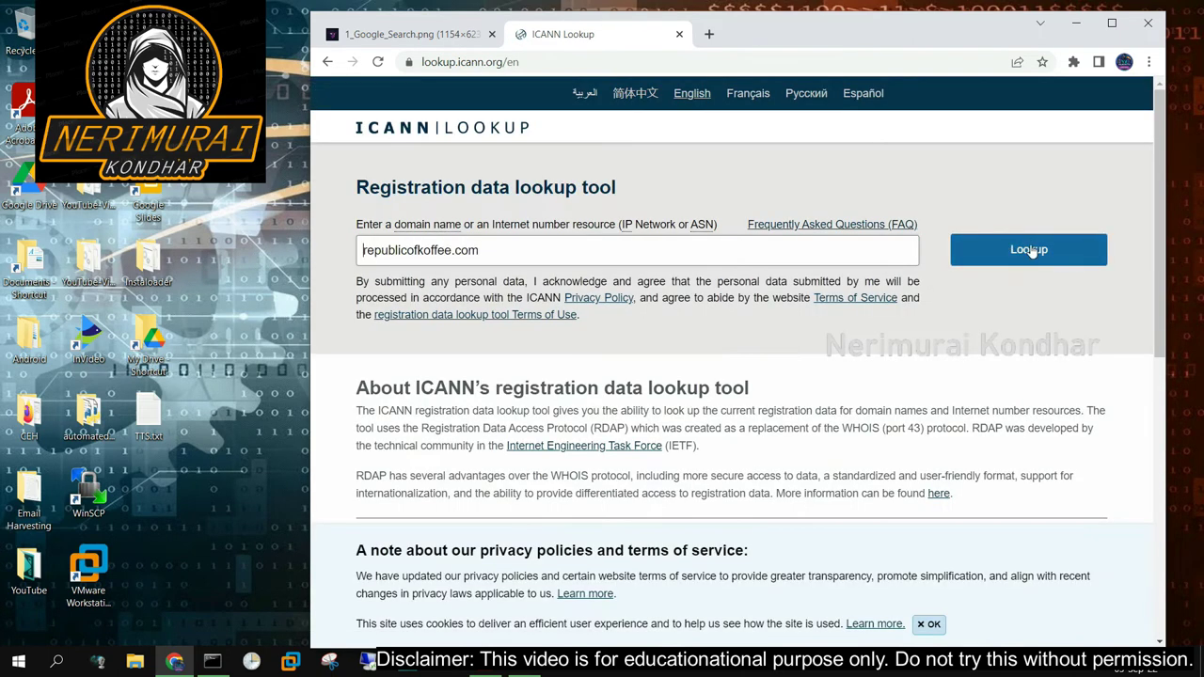
click(960, 250)
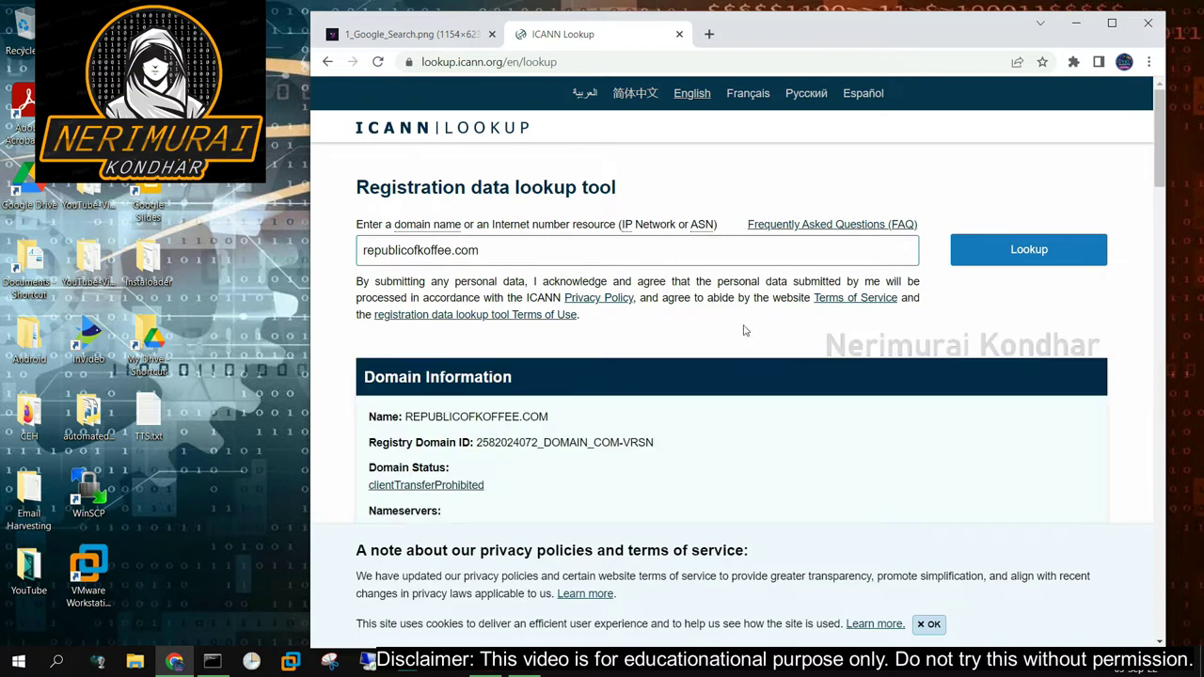
Read through the domain's contact records to the Registrar Information section and highlight the registrar's name
double_click(399, 378)
scroll(437, 459, down, 12)
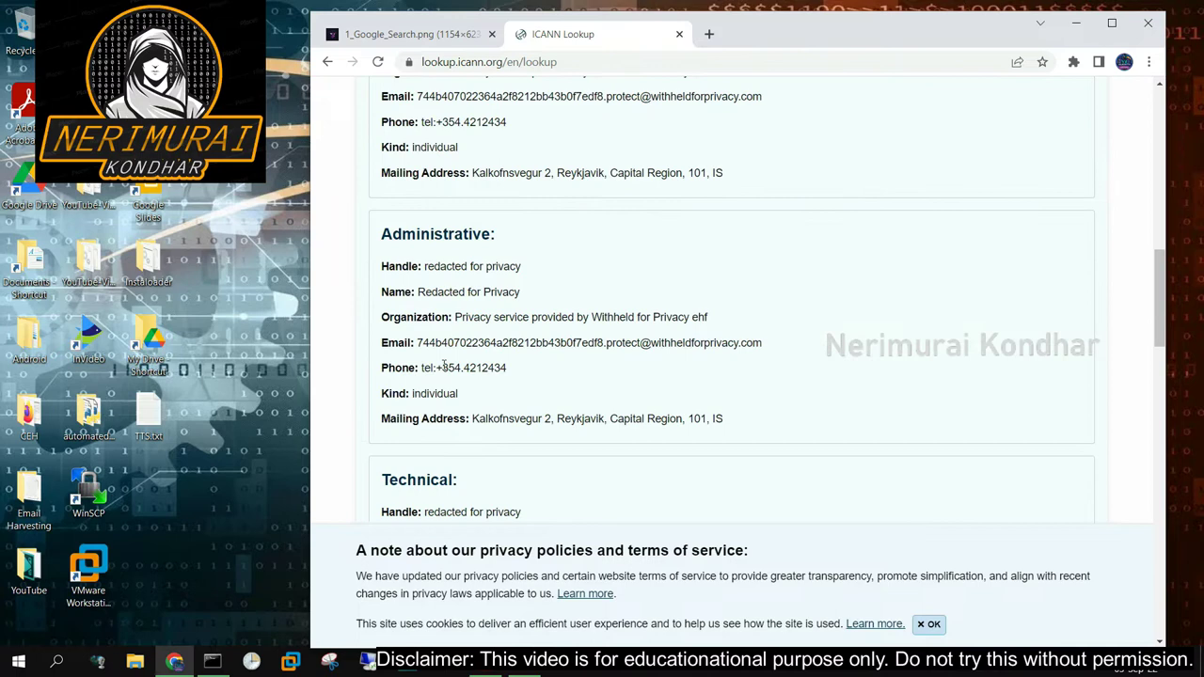
scroll(443, 365, down, 2)
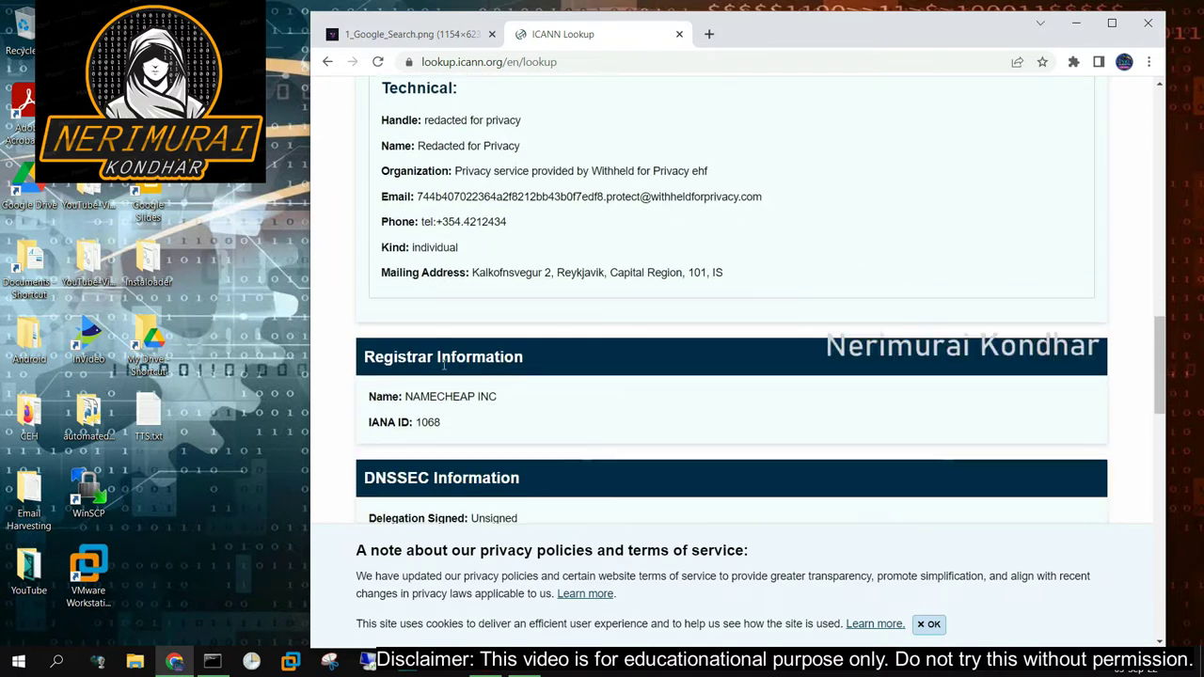
double_click(399, 357)
click(409, 394)
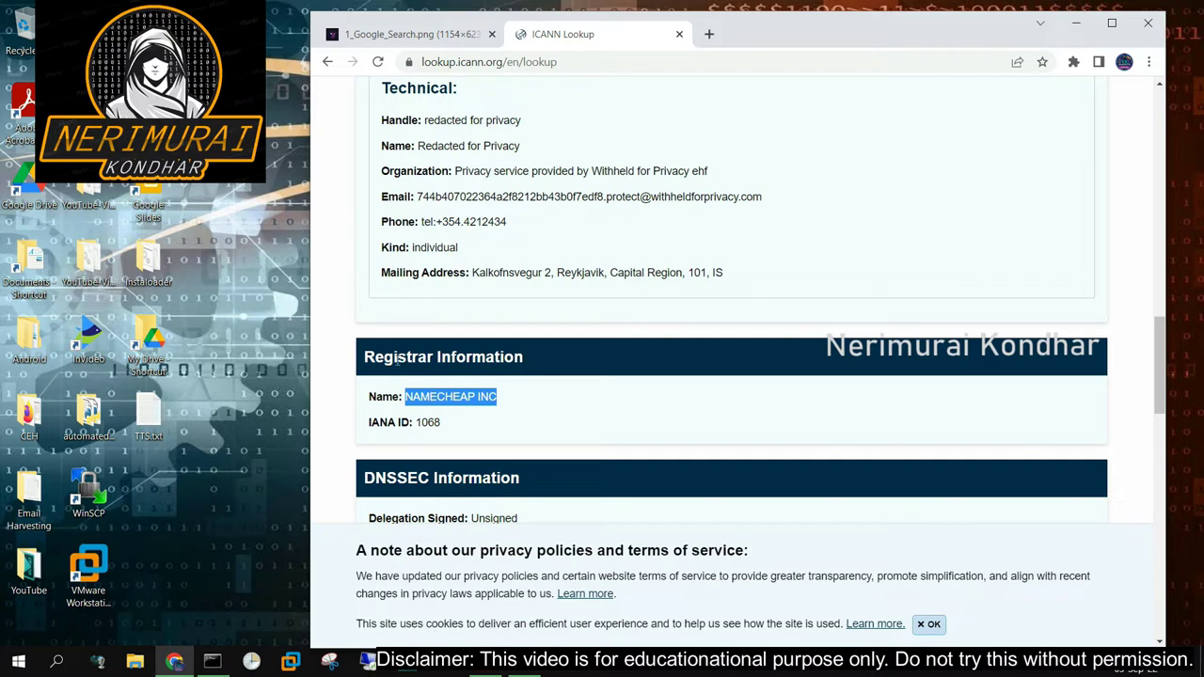
double_click(398, 358)
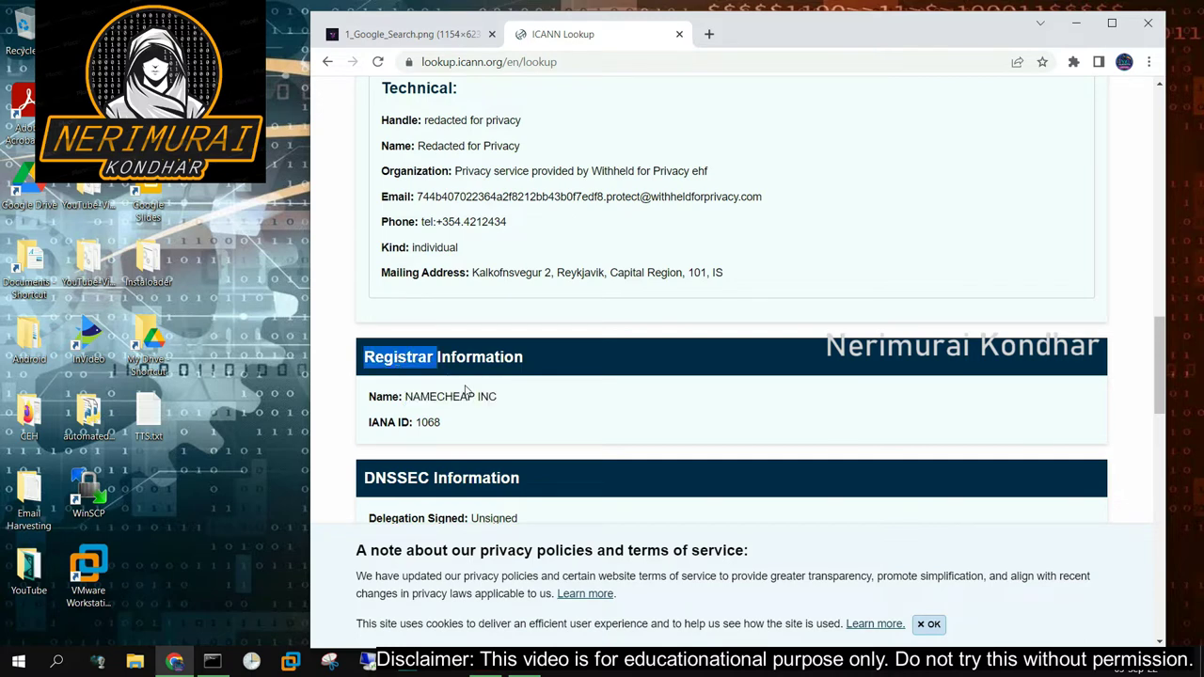
Open the Registrar Server URL from the Authoritative Servers section in a new browser tab and switch to it
scroll(465, 391, down, 4)
double_click(394, 272)
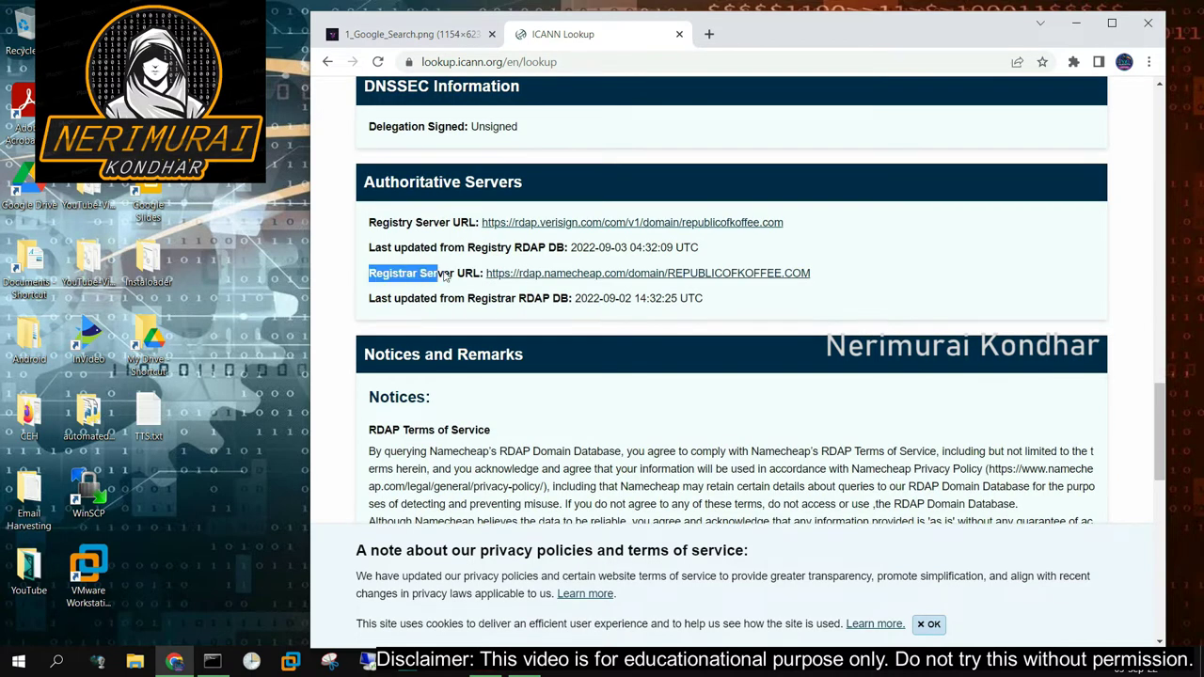
click(508, 322)
right_click(608, 275)
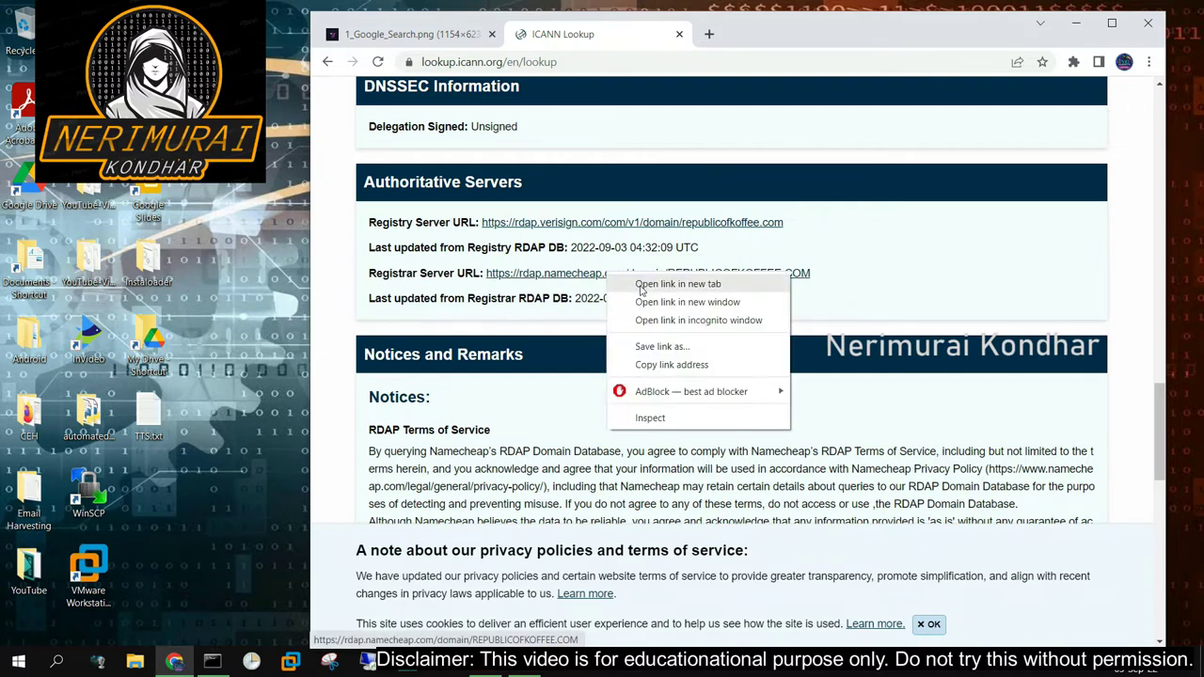
click(641, 284)
key(ctrl+Tab)
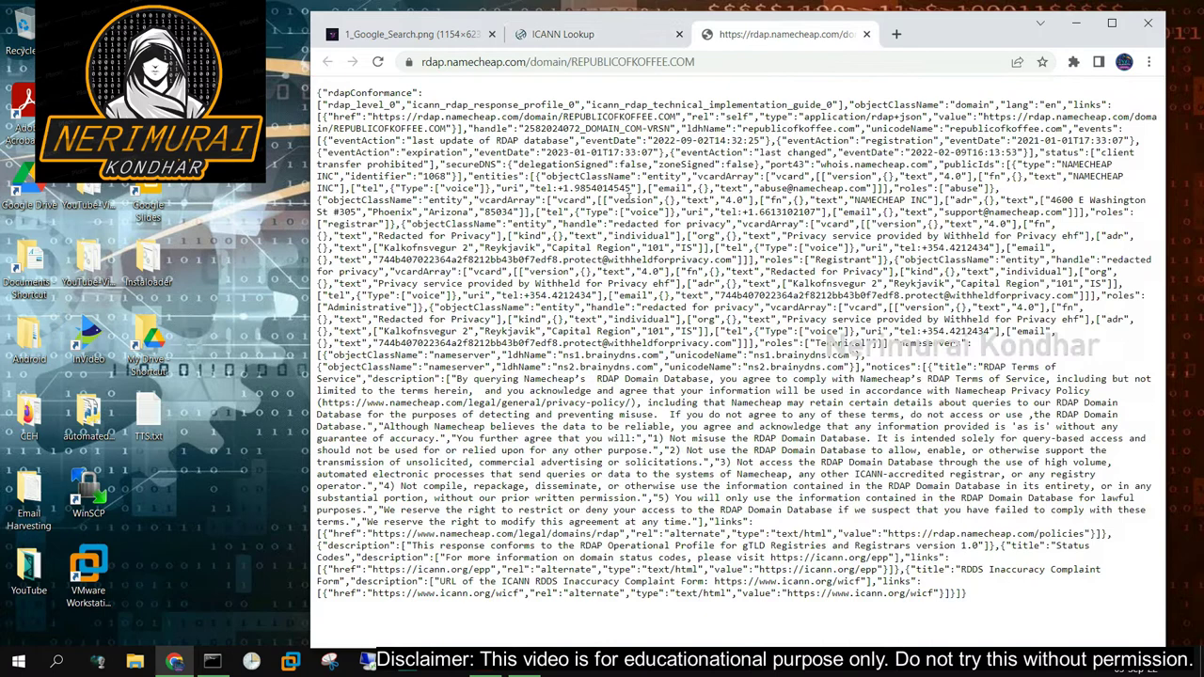
Enlarge the registrar's RDAP response and highlight the registrar's company name and phone number
key(ctrl+plus)
key(ctrl+plus)
key(ctrl+plus)
key(ctrl+plus)
double_click(523, 374)
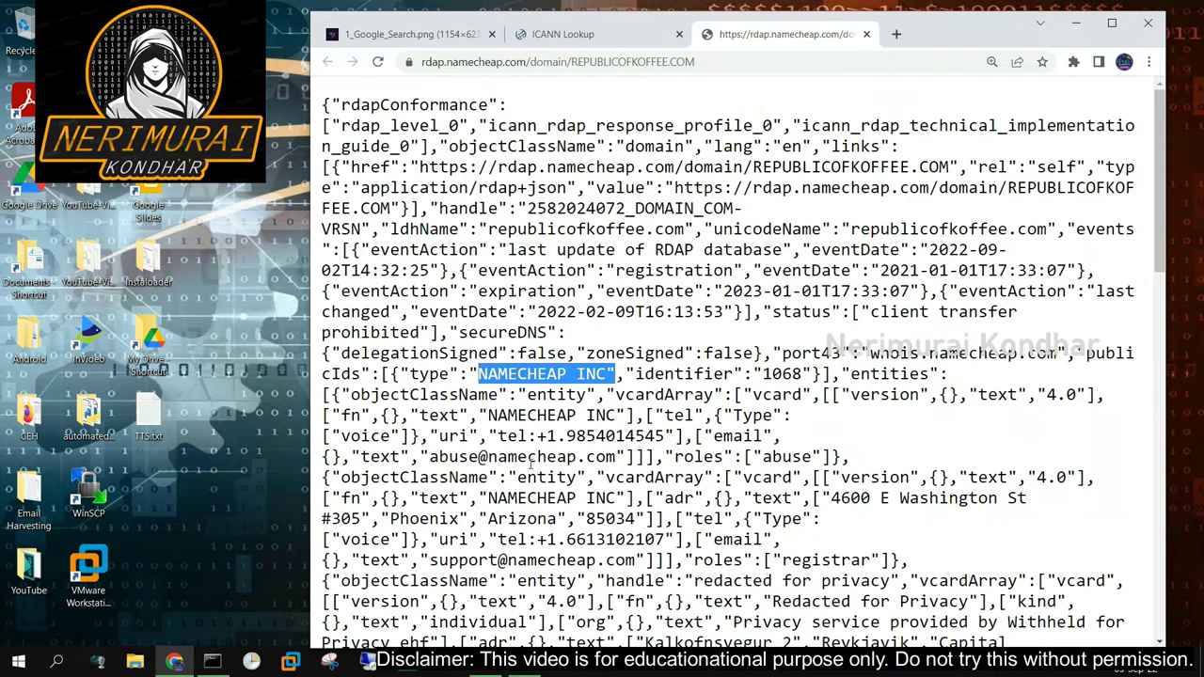
double_click(511, 540)
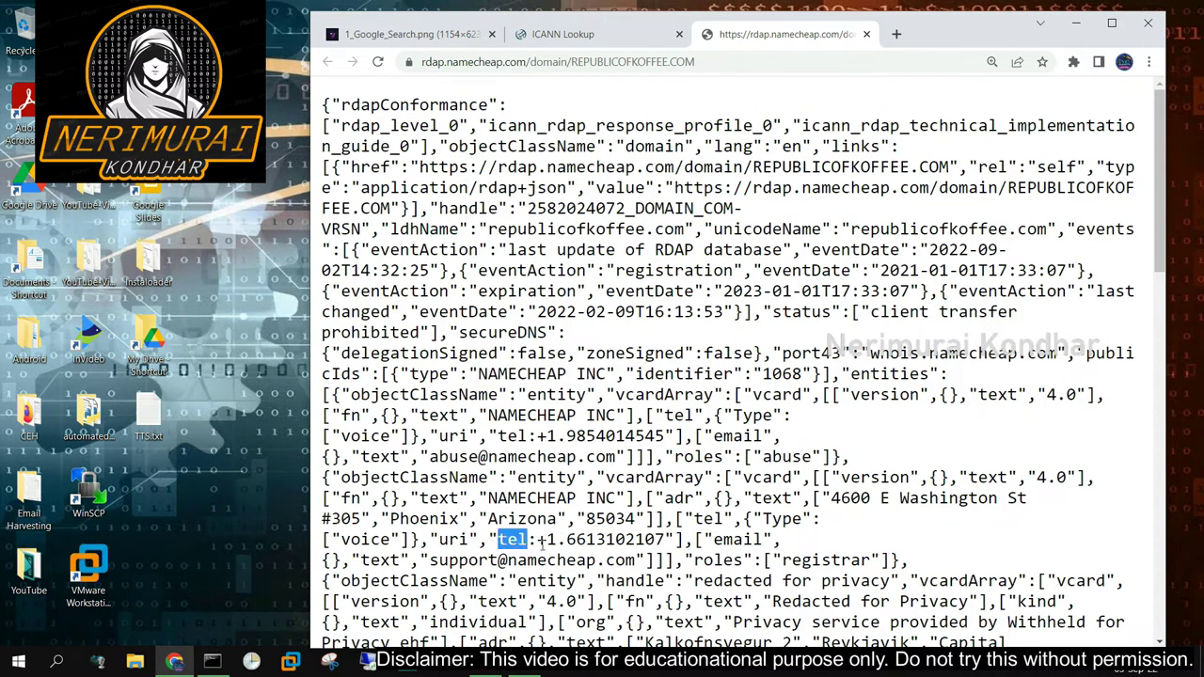
drag(619, 536, 668, 538)
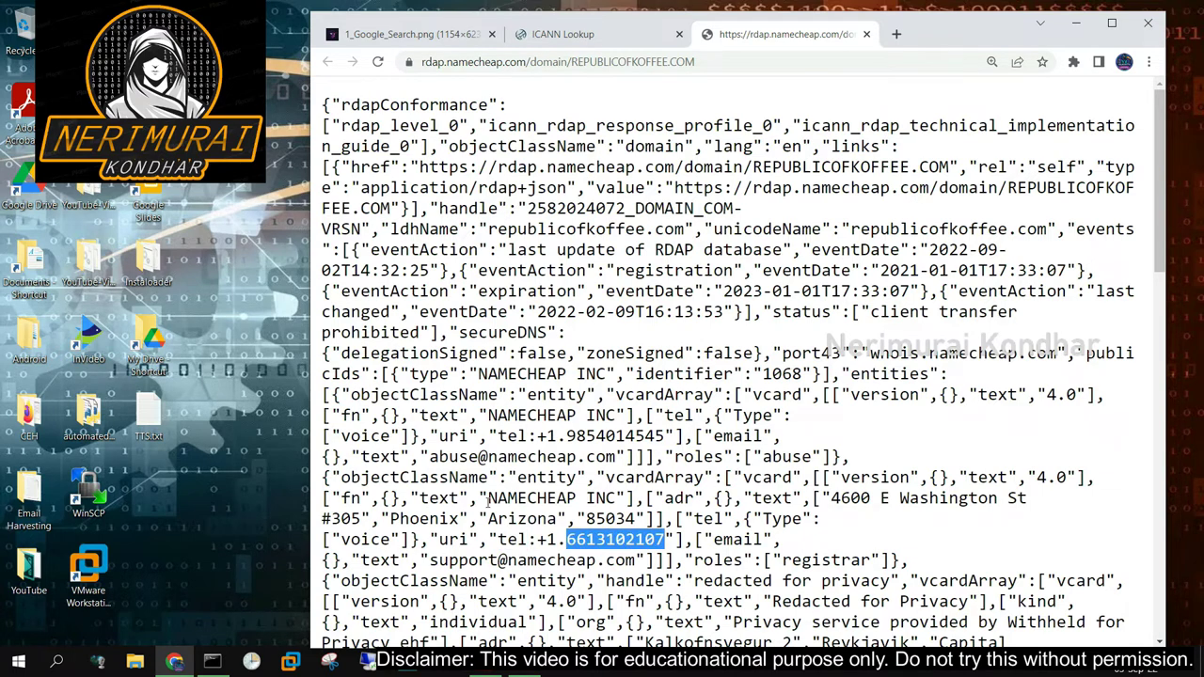
Highlight the mailing address, the registrar role and the company name in the registrar's RDAP entry
ctrl+scroll(489, 504, up, 1)
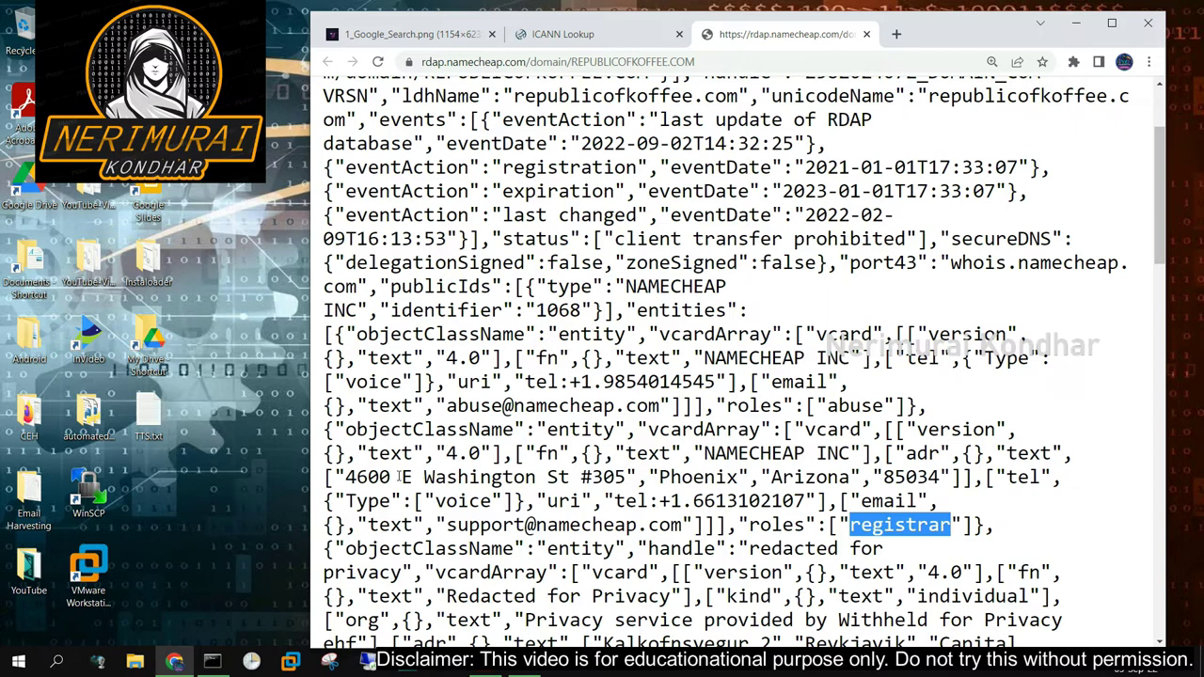
drag(346, 477, 939, 477)
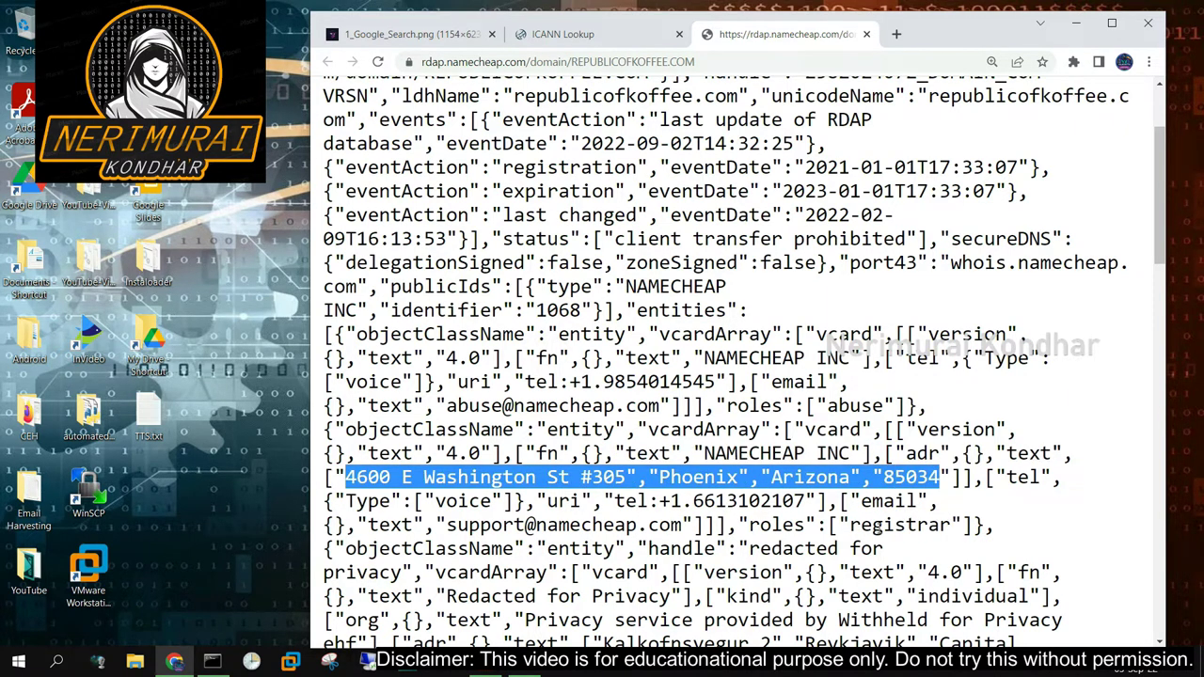
click(877, 527)
double_click(900, 525)
drag(706, 453, 852, 453)
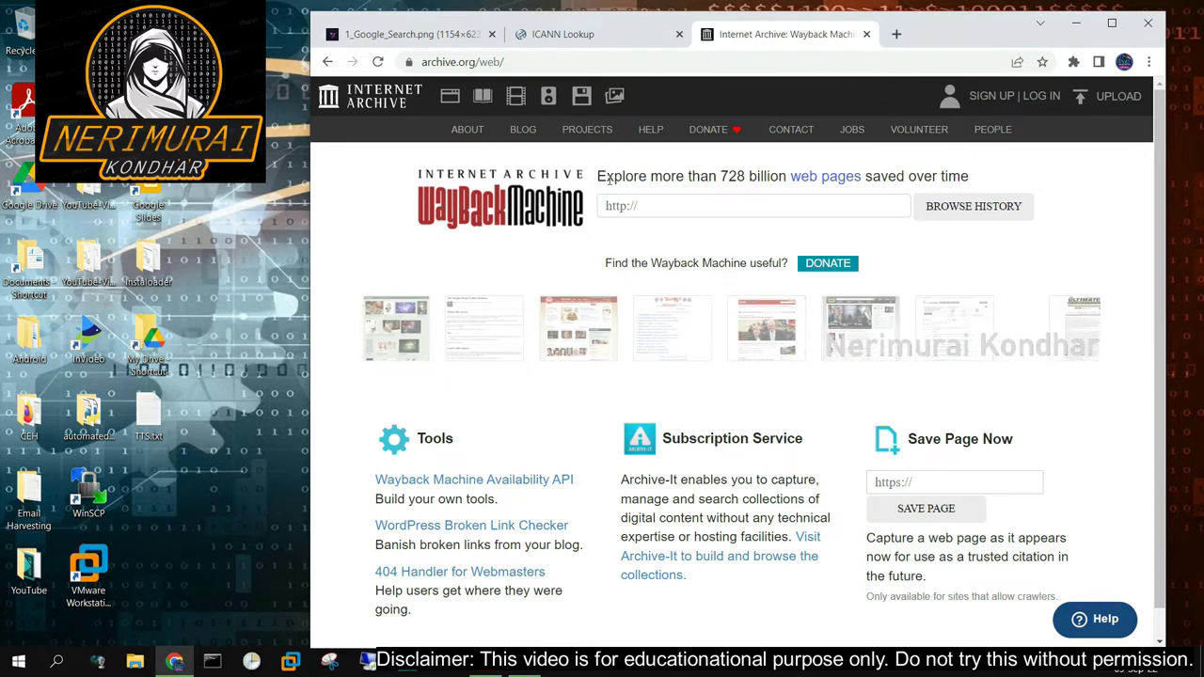
drag(598, 176, 994, 179)
click(995, 179)
click(645, 211)
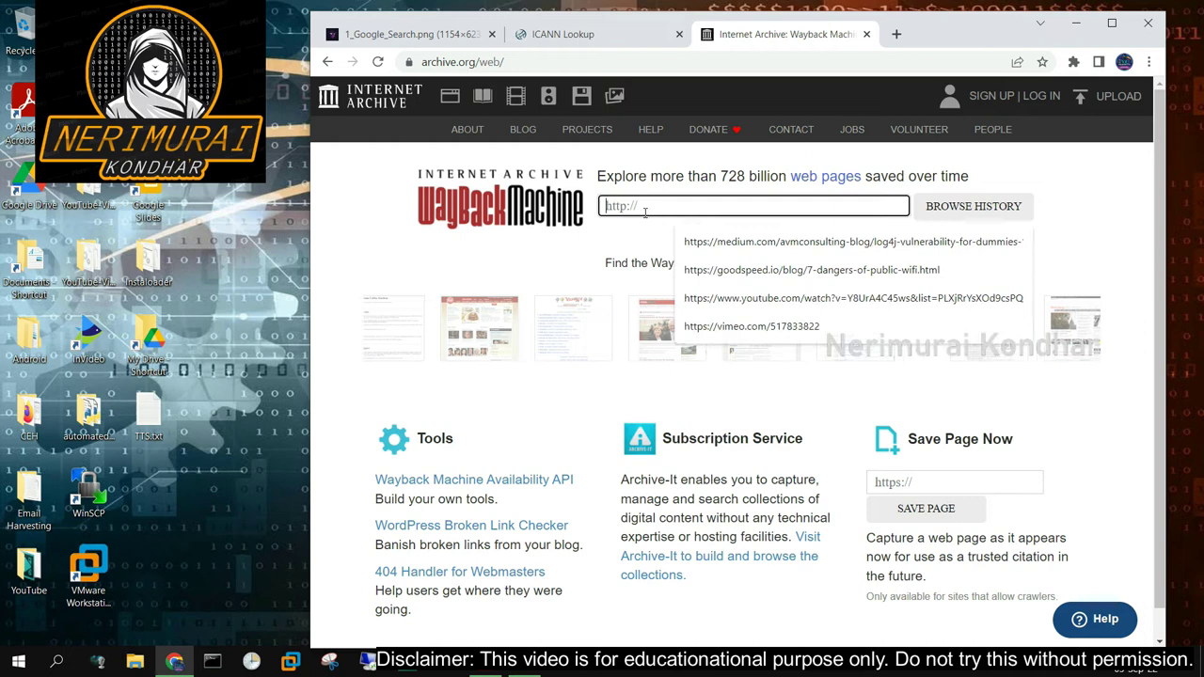
text(republicofkoffee.com)
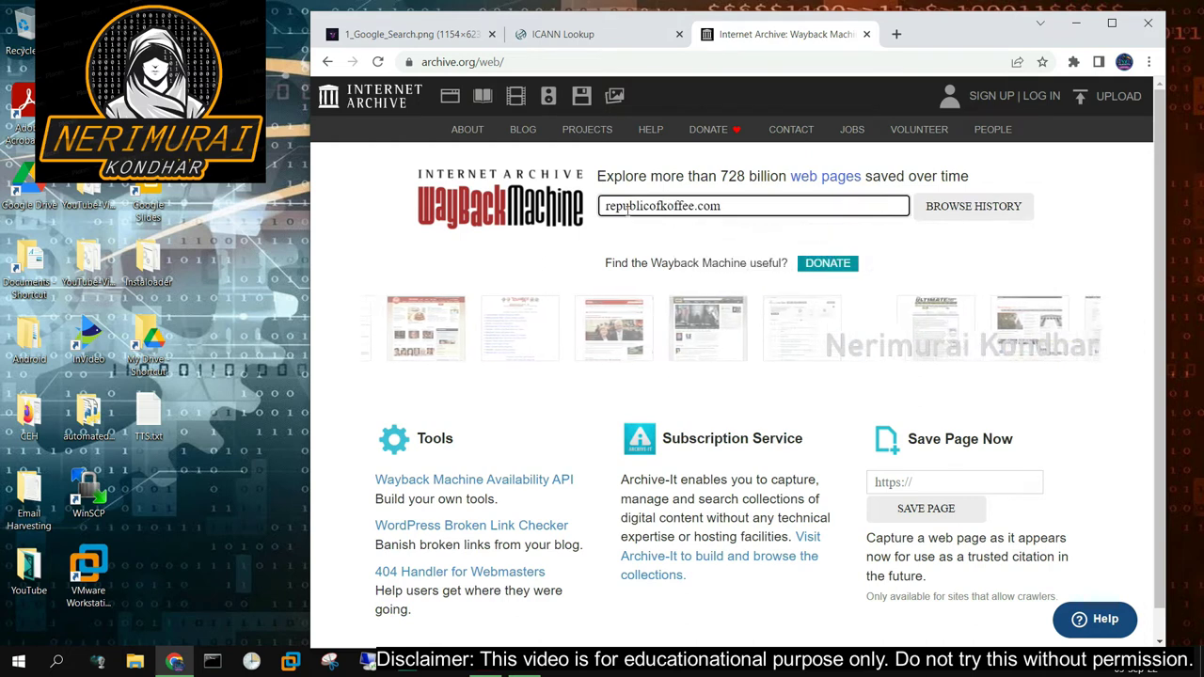
key(Home)
text(http)
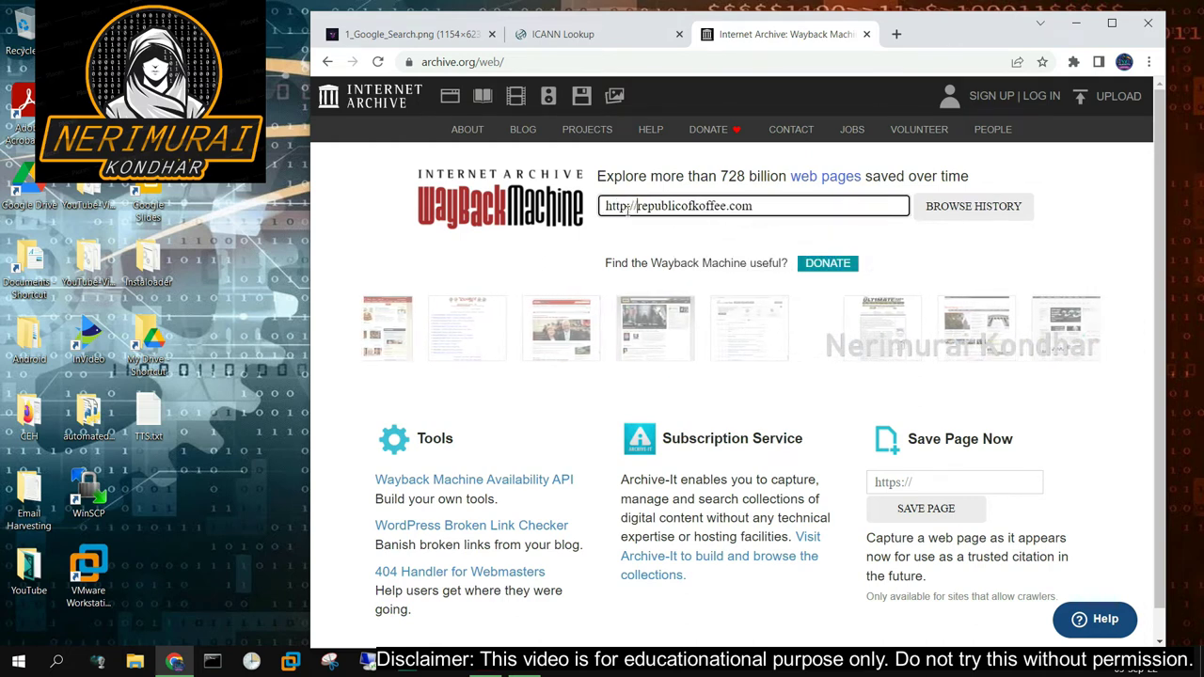
click(996, 212)
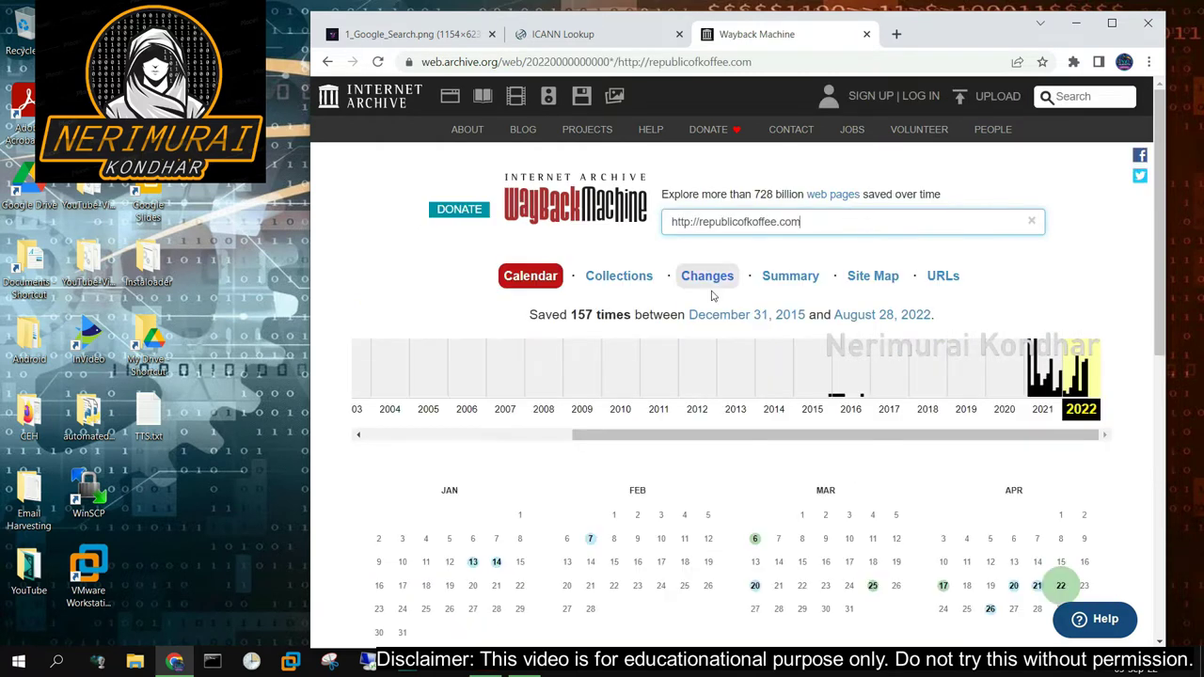
Open the December 31, 2015 capture of the site and its "Bean Drugs; KDJ Convention Center" post
drag(571, 316, 631, 316)
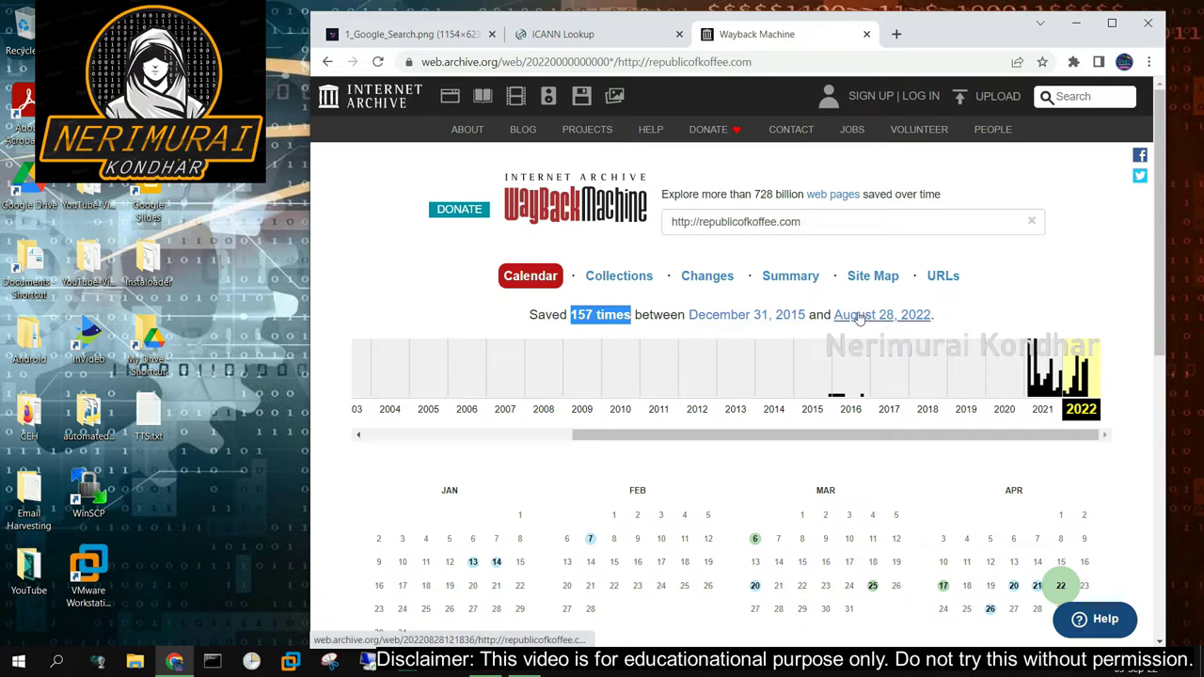
click(759, 320)
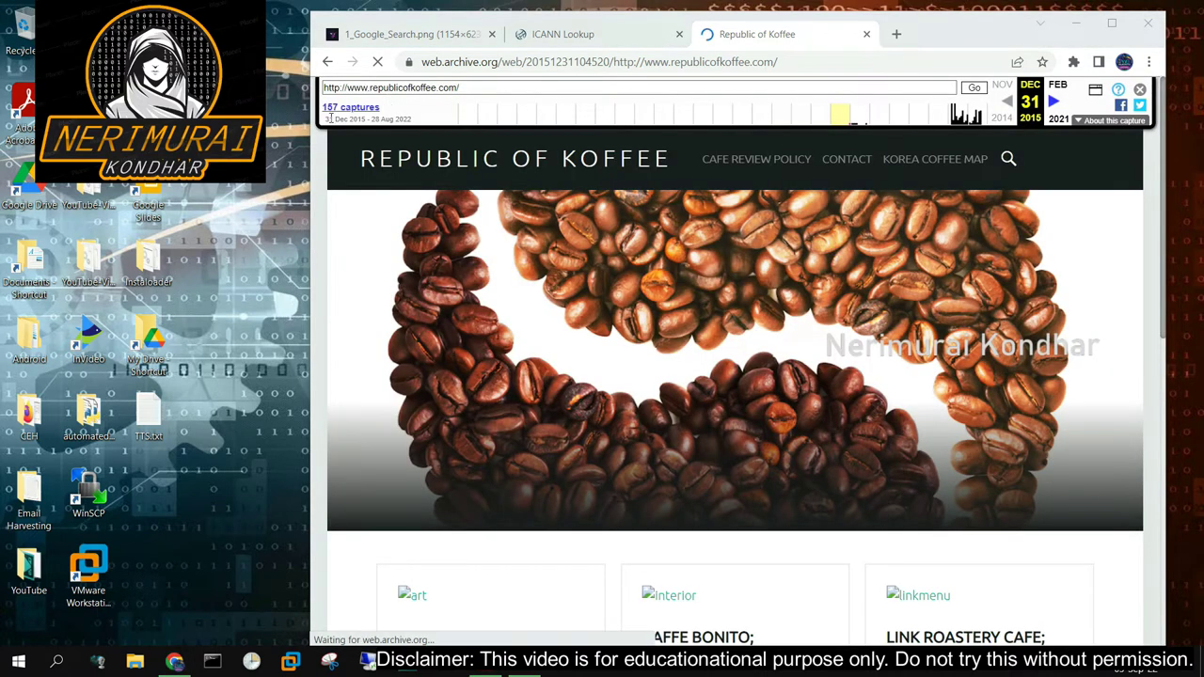
scroll(805, 301, down, 15)
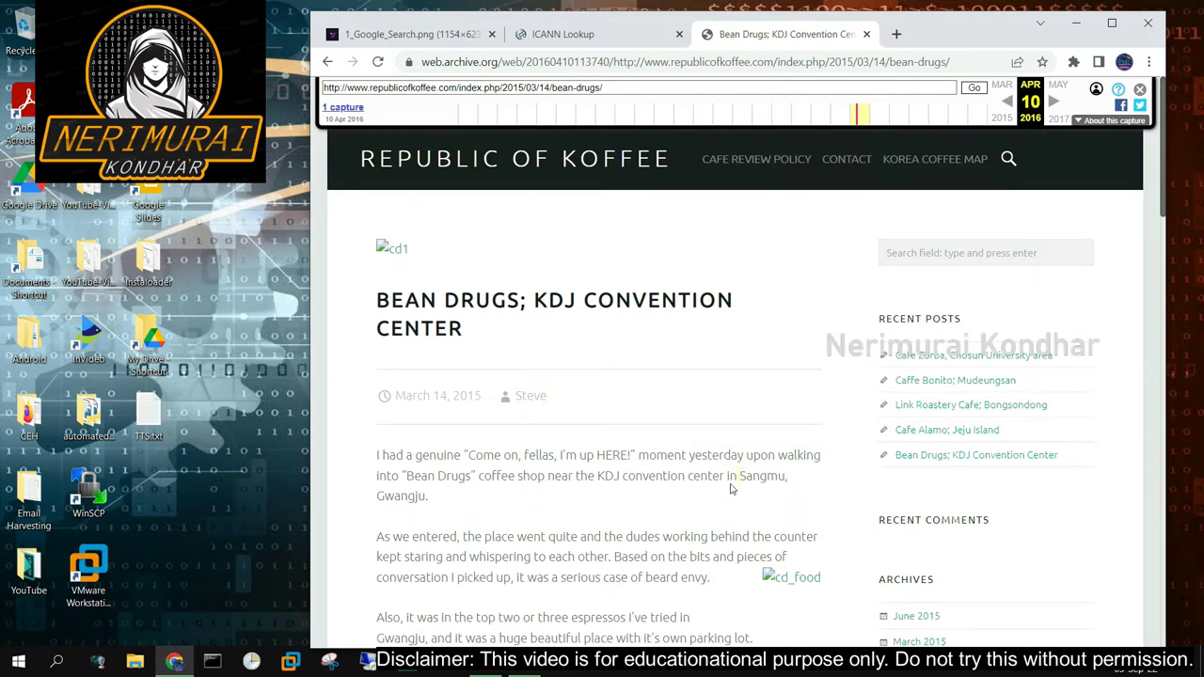
Highlight "Sangmu, Gwangju" in the post, then search Google for Gwangju and mark the country it belongs to
drag(731, 488, 552, 501)
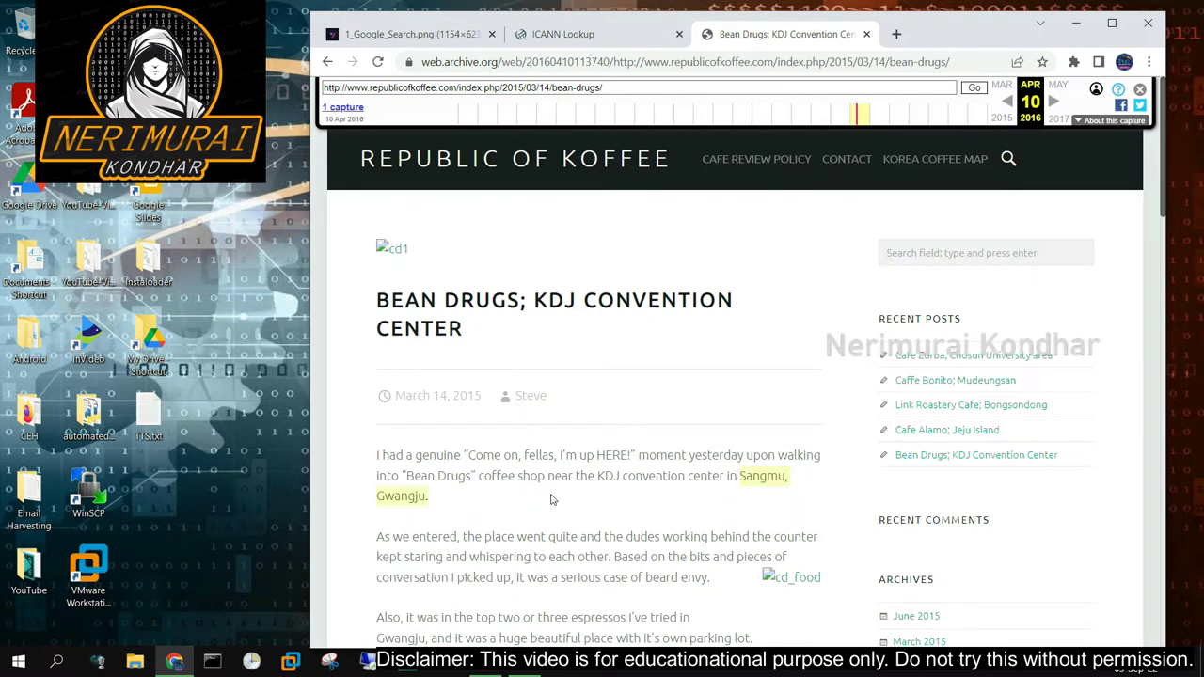
right_click(399, 497)
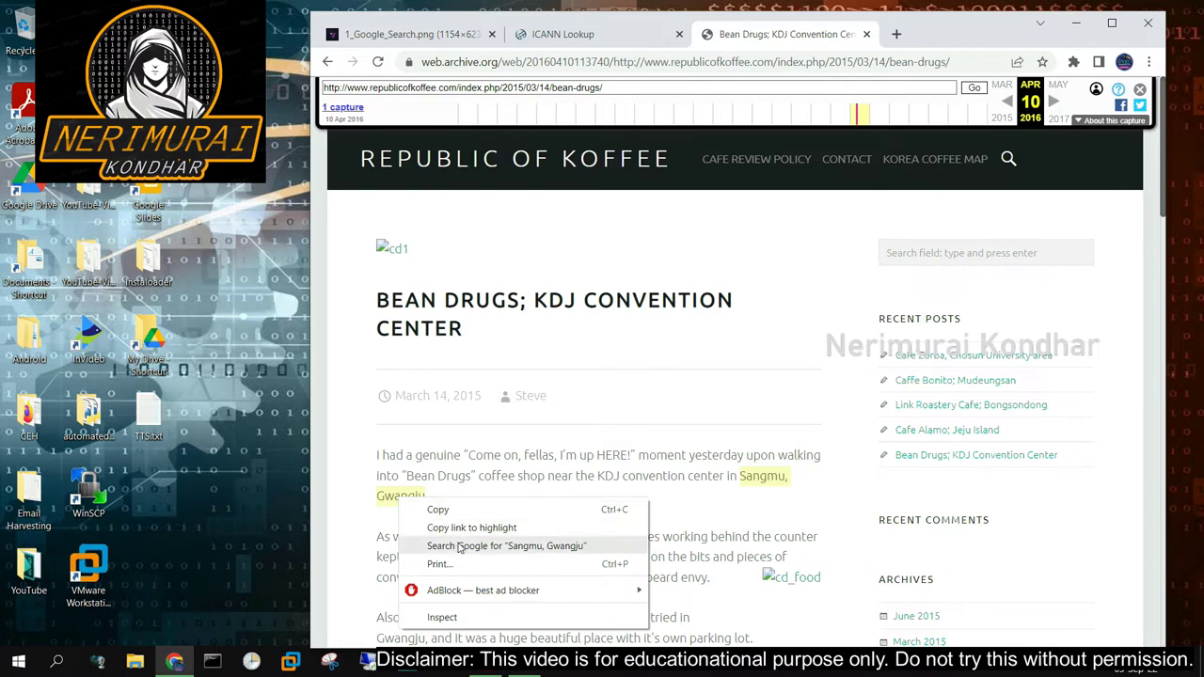
click(459, 549)
drag(393, 270, 456, 271)
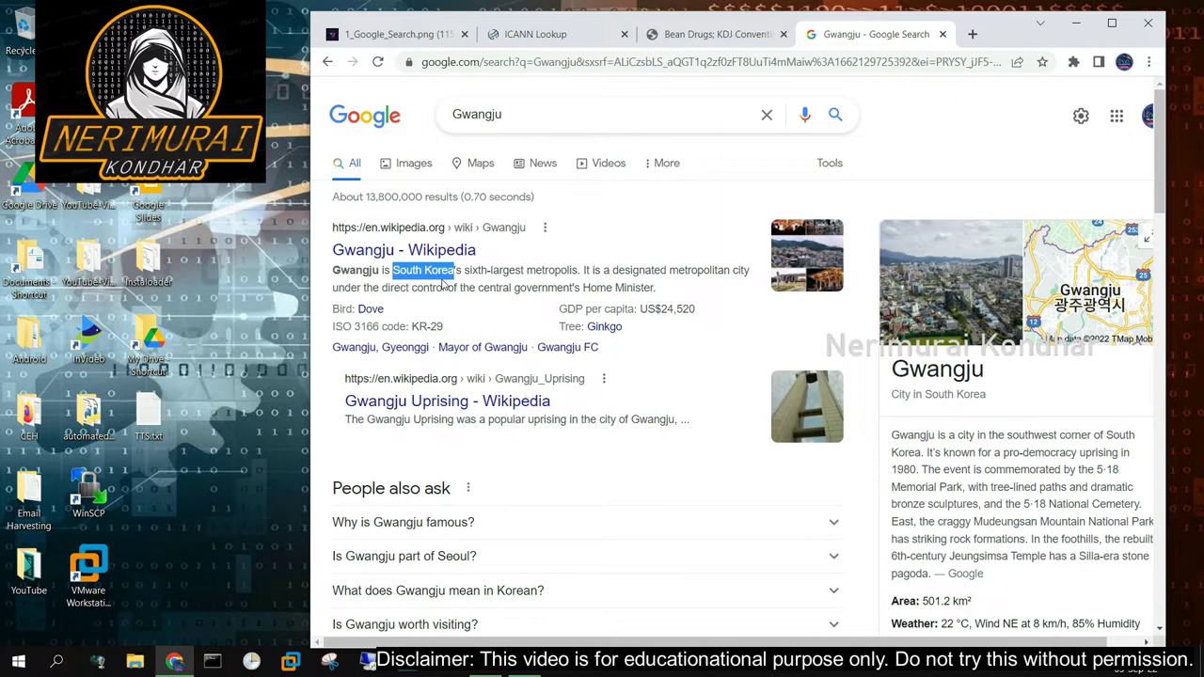
Close the Gwangju search and open the "Caffe Bonito; Mudeungsan" post from the archived home page
click(943, 34)
click(327, 62)
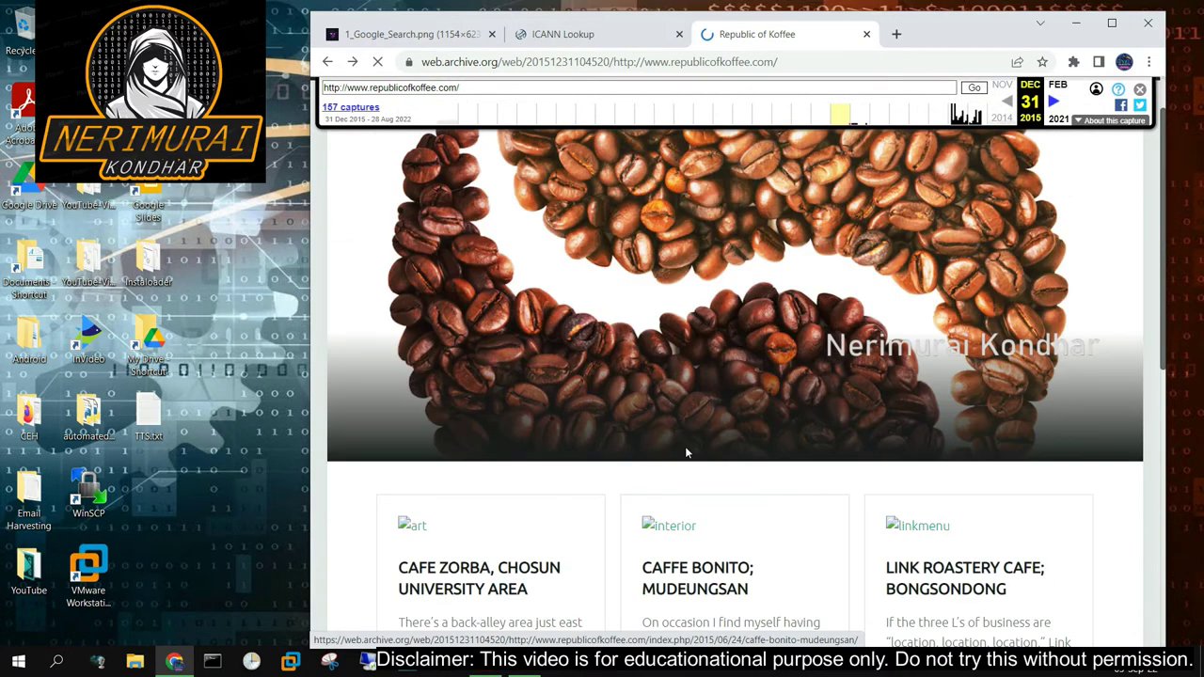
scroll(685, 447, down, 2)
click(686, 441)
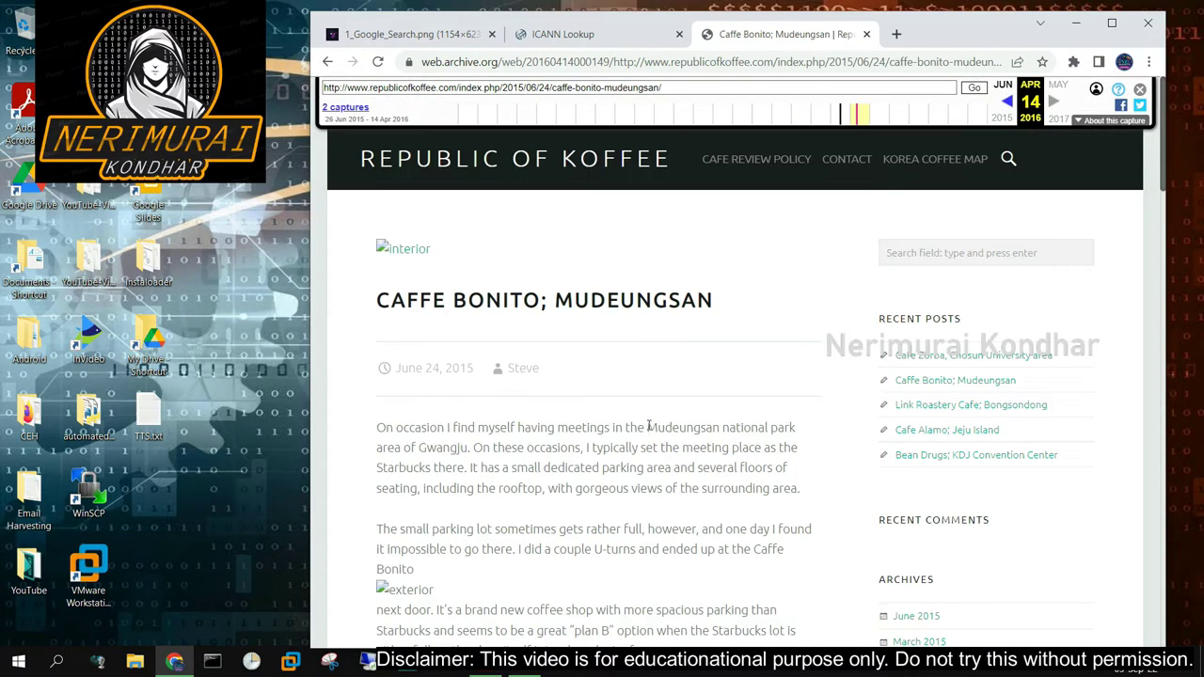
Highlight "Mudeungsan national park" in the post and look up "temple Mudeungsan national park" on Google, marking the Jeungsim Buddhist Temple name
drag(647, 427, 783, 429)
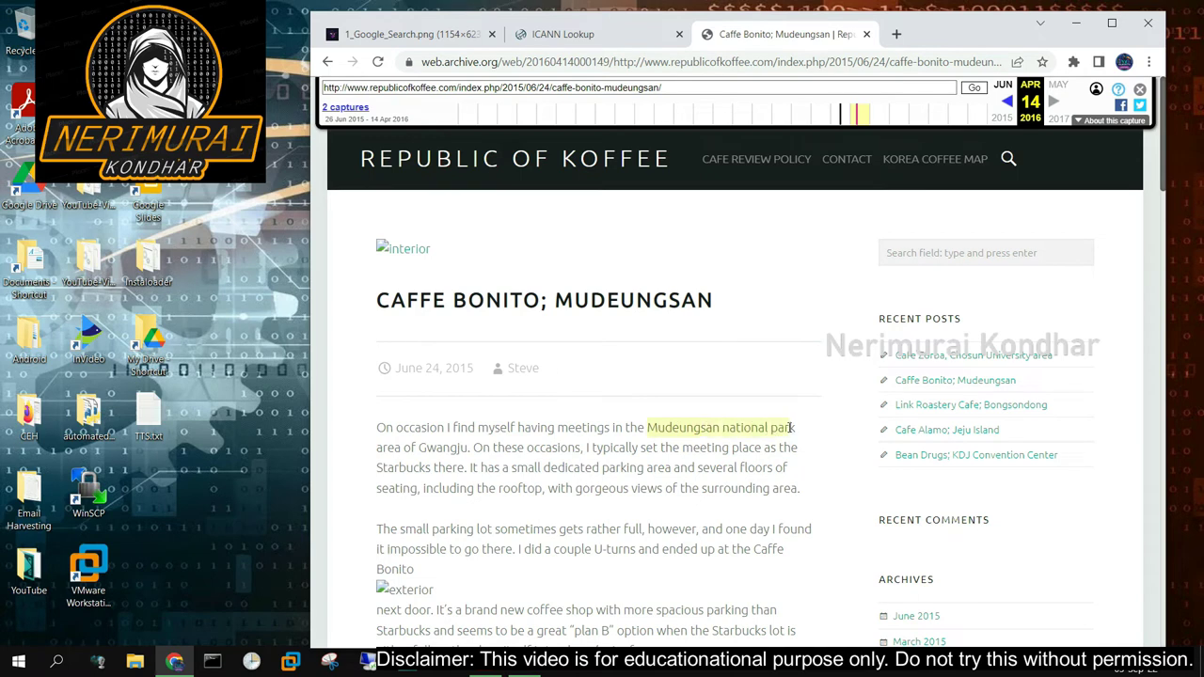
key(ctrl+shift+t)
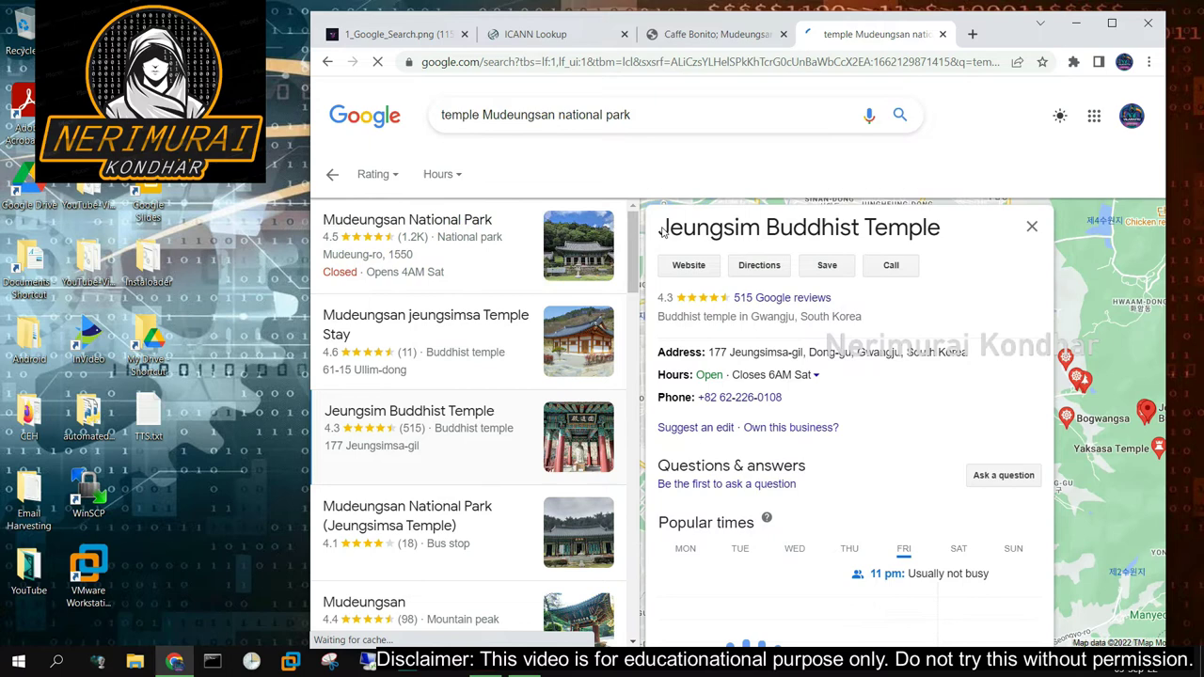
drag(662, 232, 939, 229)
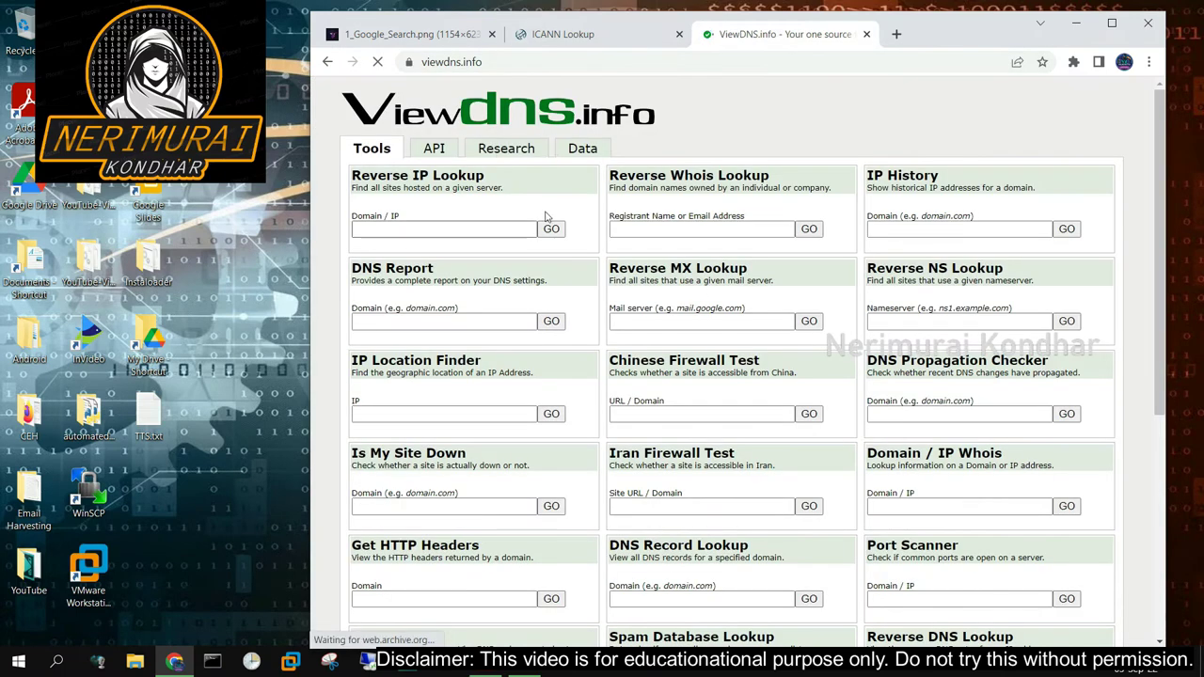
Run the ViewDNS.info IP History lookup for republicofkoffee.com and examine the listed IP addresses, locations and owners
click(894, 230)
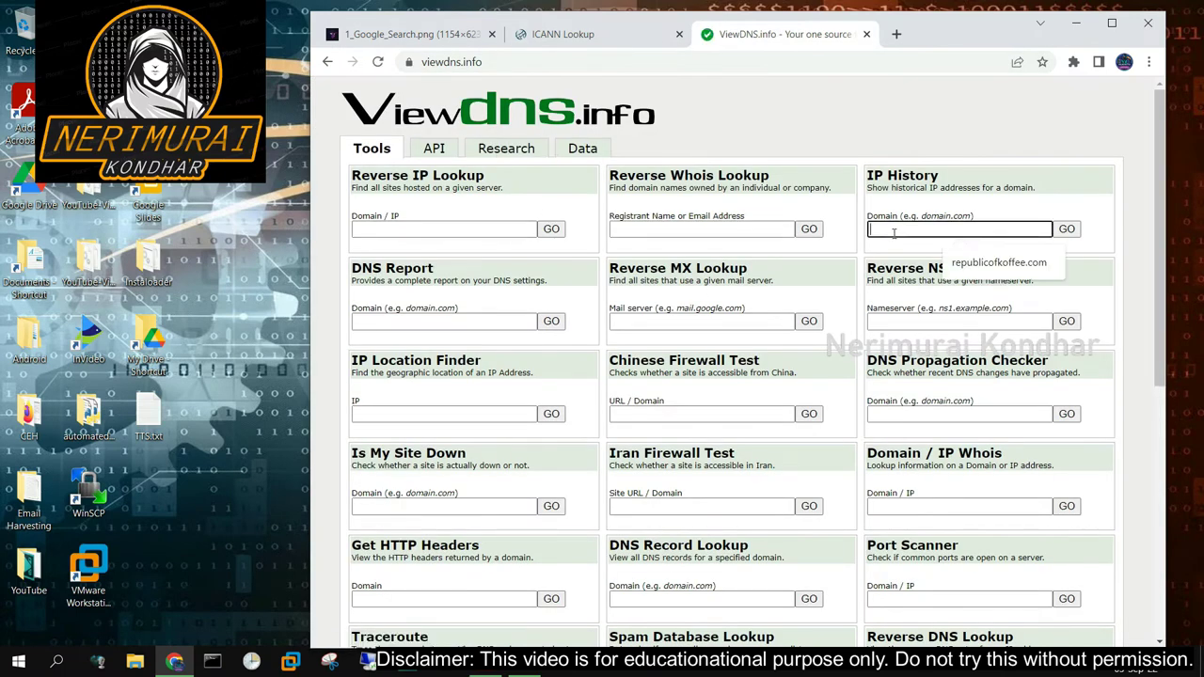
click(993, 263)
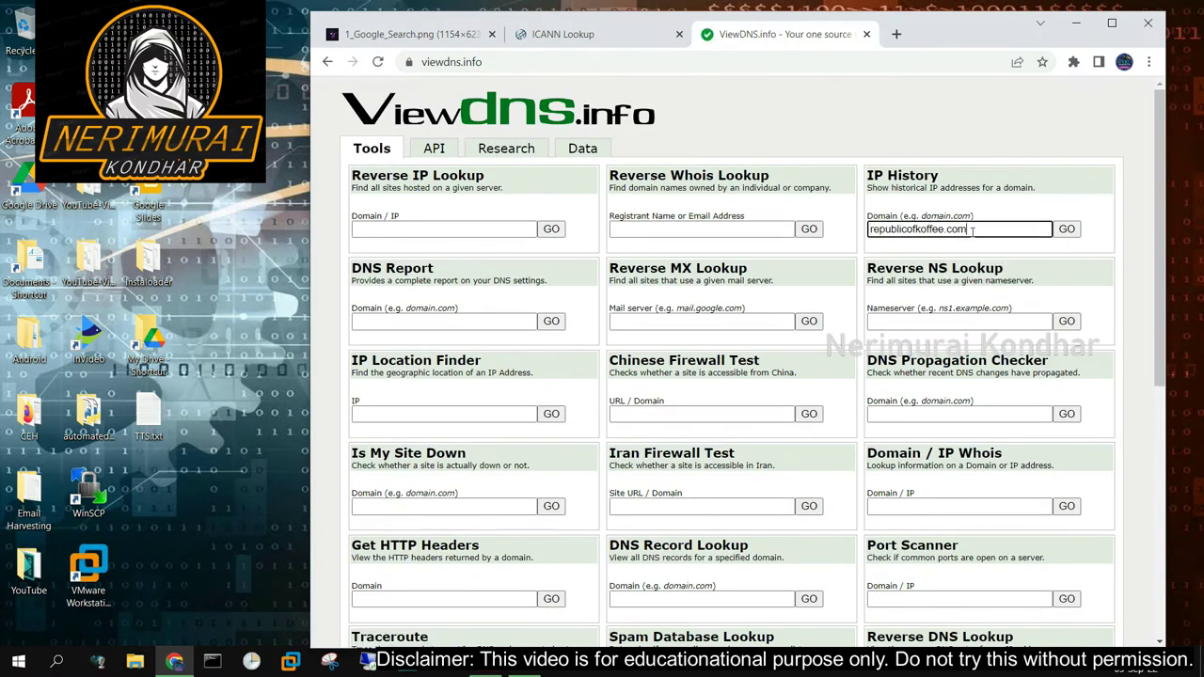
click(1067, 229)
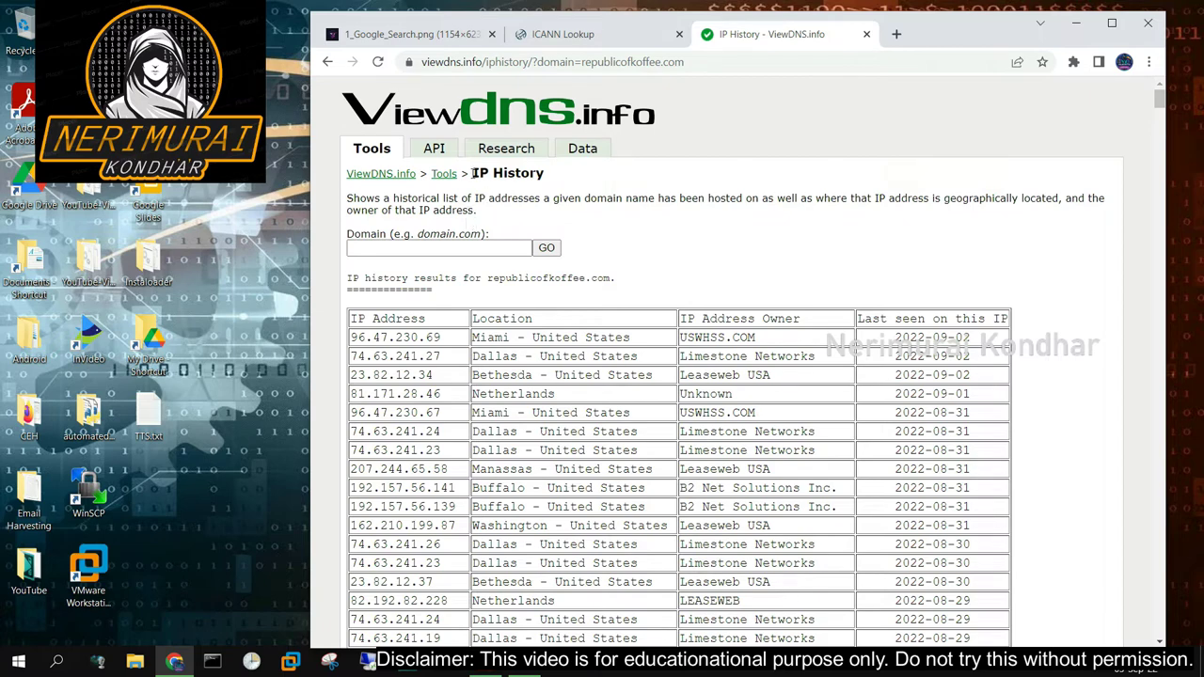
drag(473, 173, 546, 178)
click(549, 181)
scroll(982, 351, down, 3)
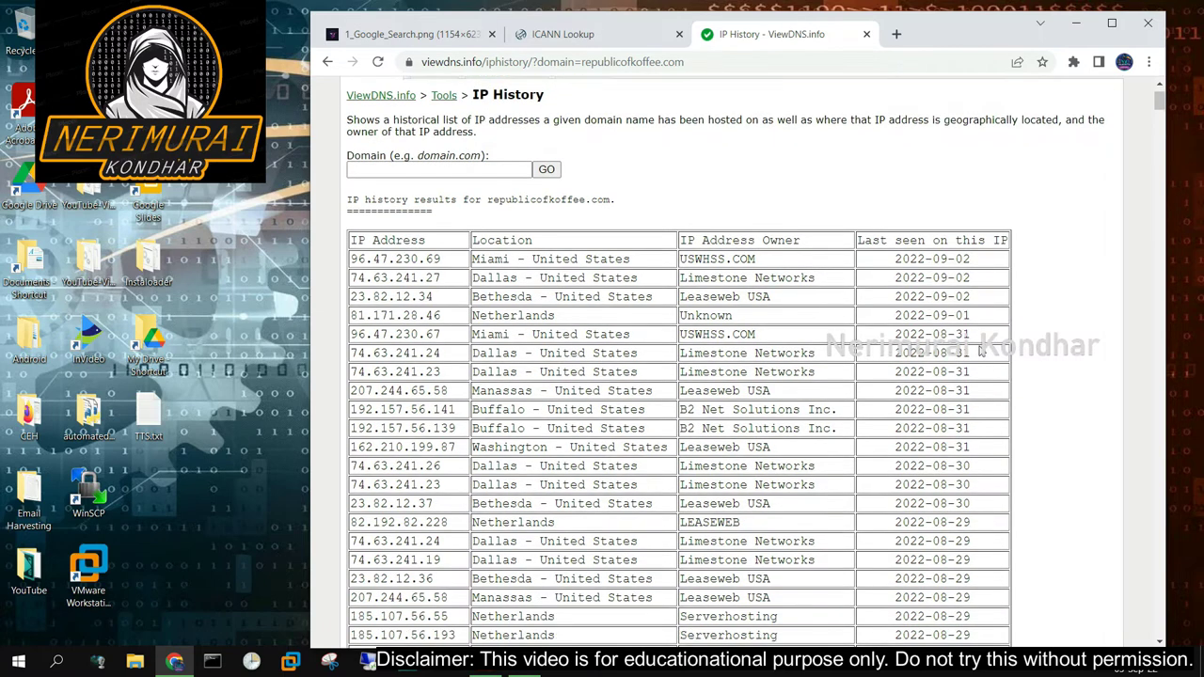
Go to the oldest entry at the end of the IP history list and highlight its last-seen date, location and IP address
scroll(679, 362, down, 15)
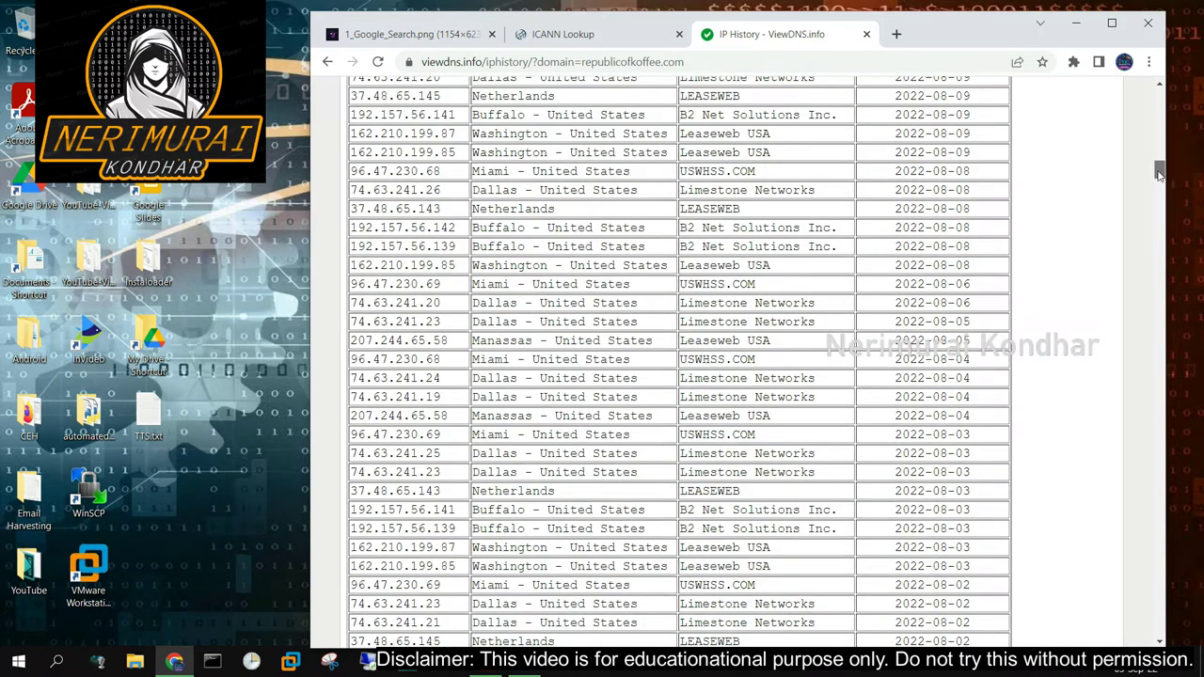
drag(1160, 172, 1119, 631)
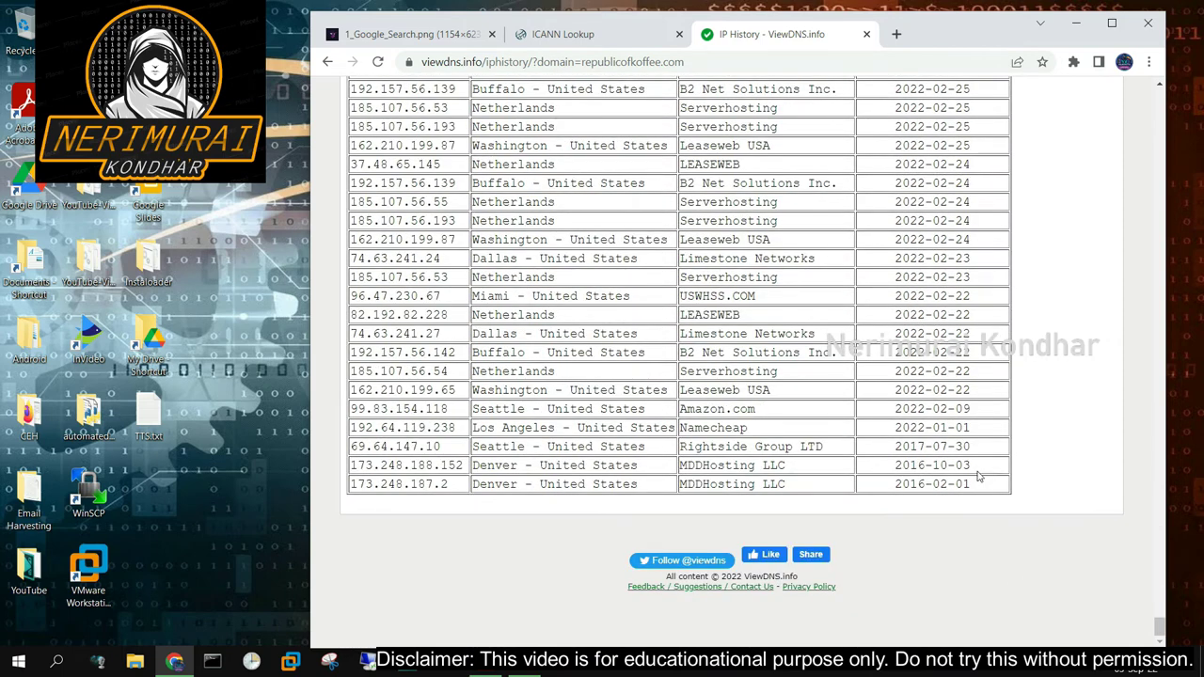
drag(969, 485, 895, 484)
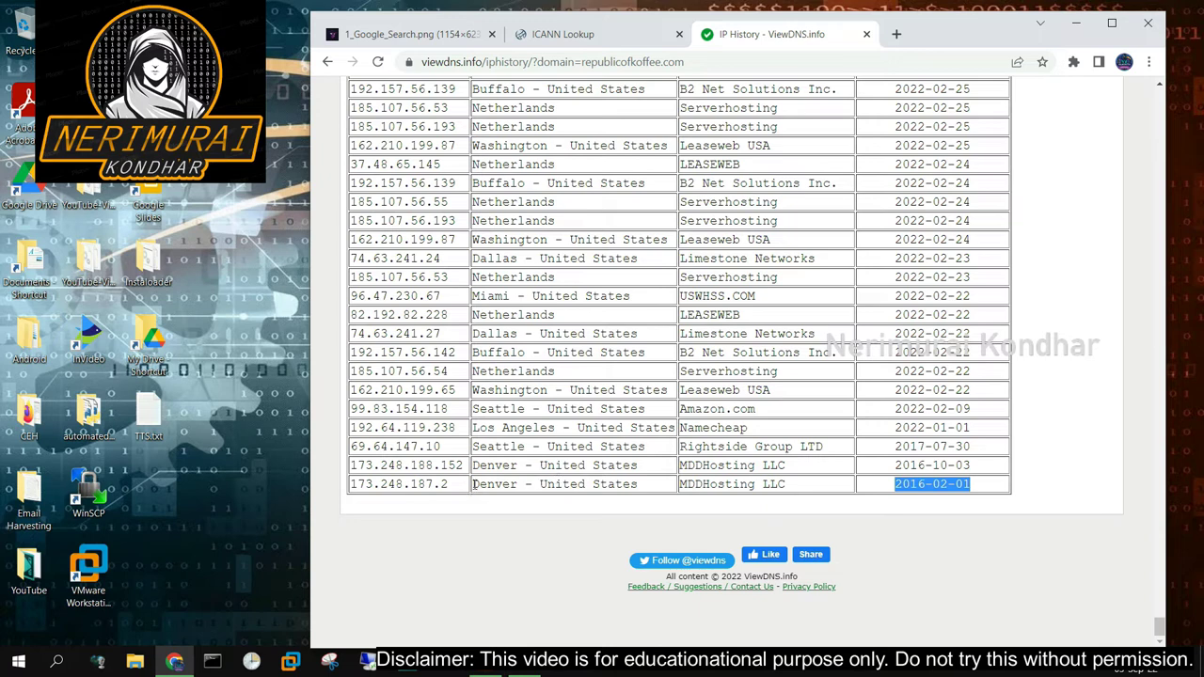
drag(473, 485, 639, 485)
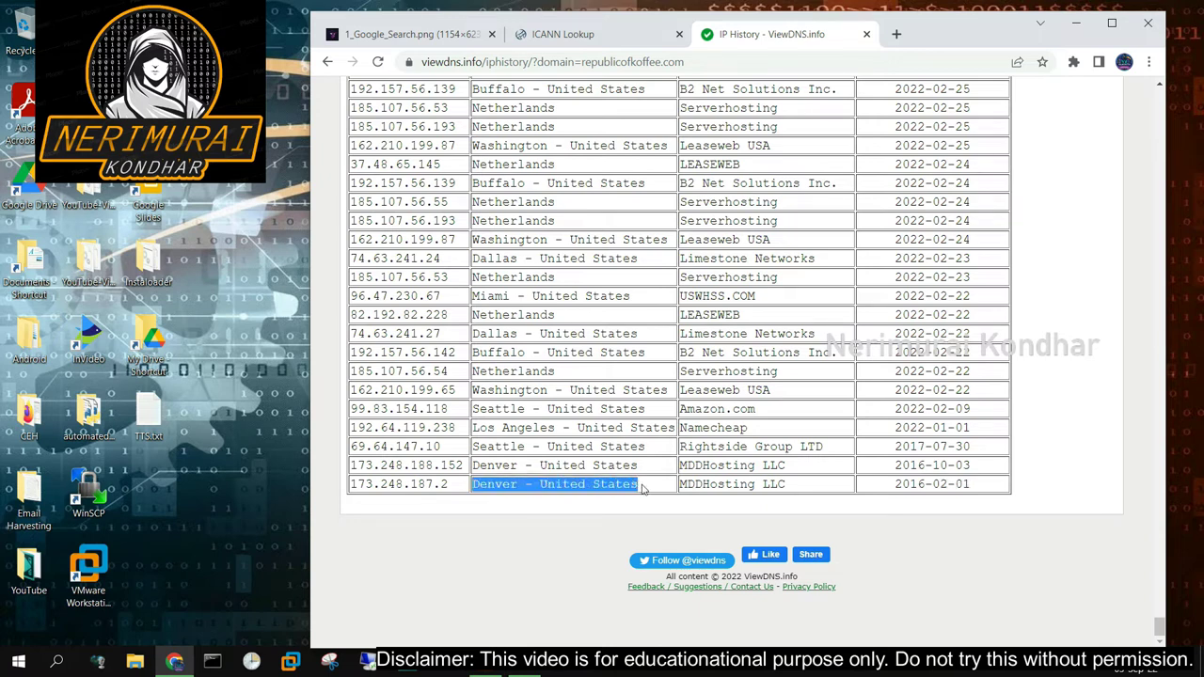
drag(452, 487, 350, 485)
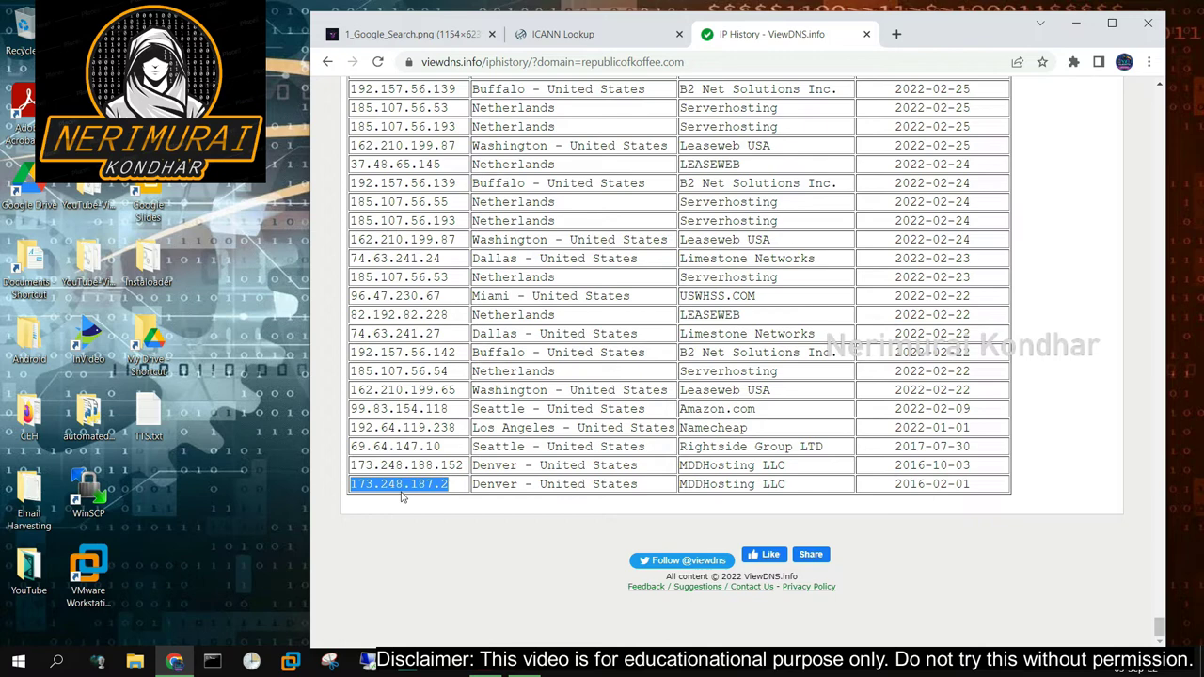
drag(473, 485, 519, 485)
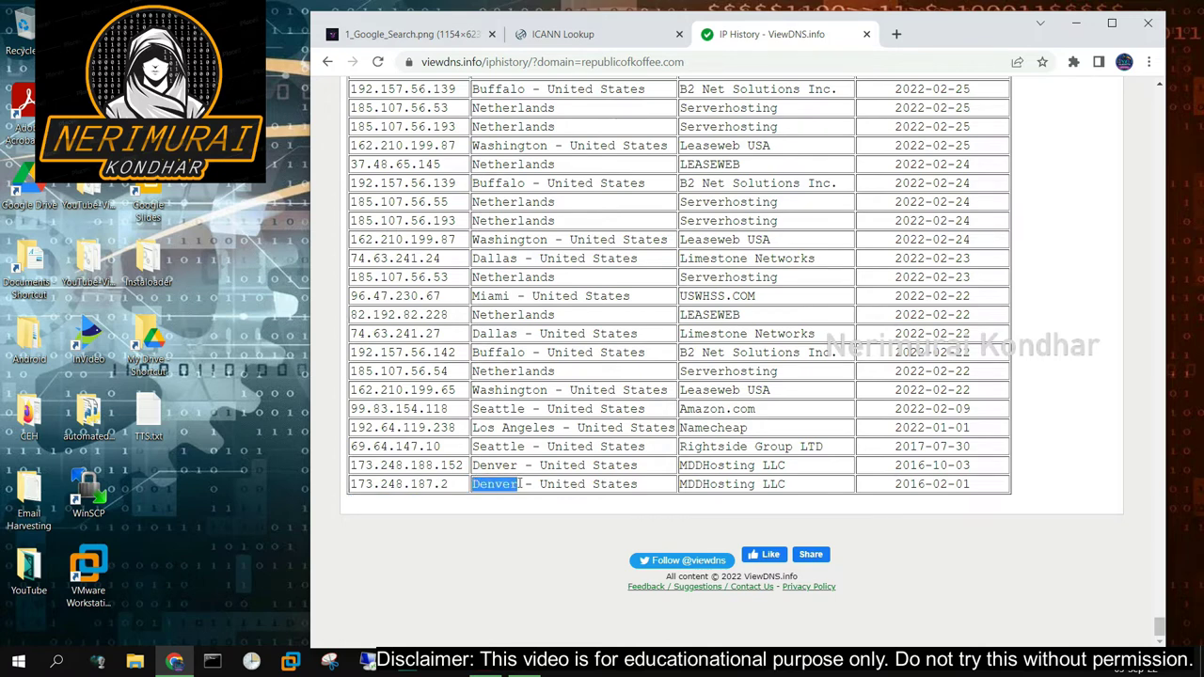
triple_click(969, 484)
Run the ViewDNS.info Reverse IP Lookup for 96.47.230.69 and highlight the number of domains hosted on the server
key(alt+Left)
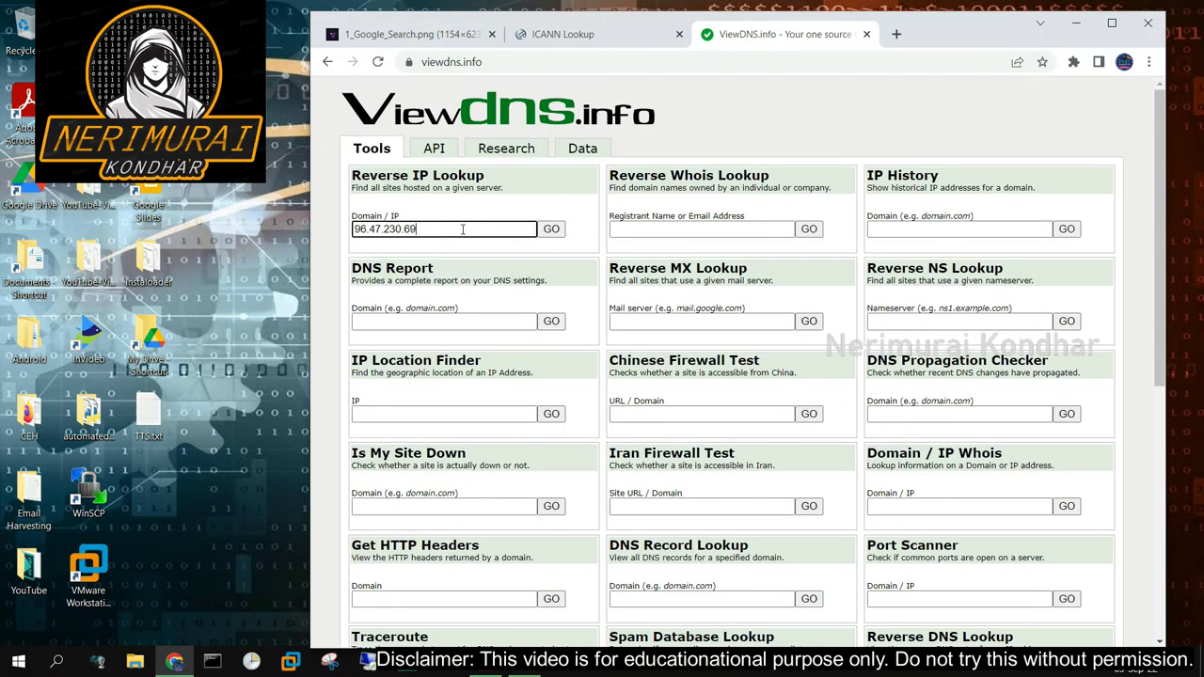
click(553, 231)
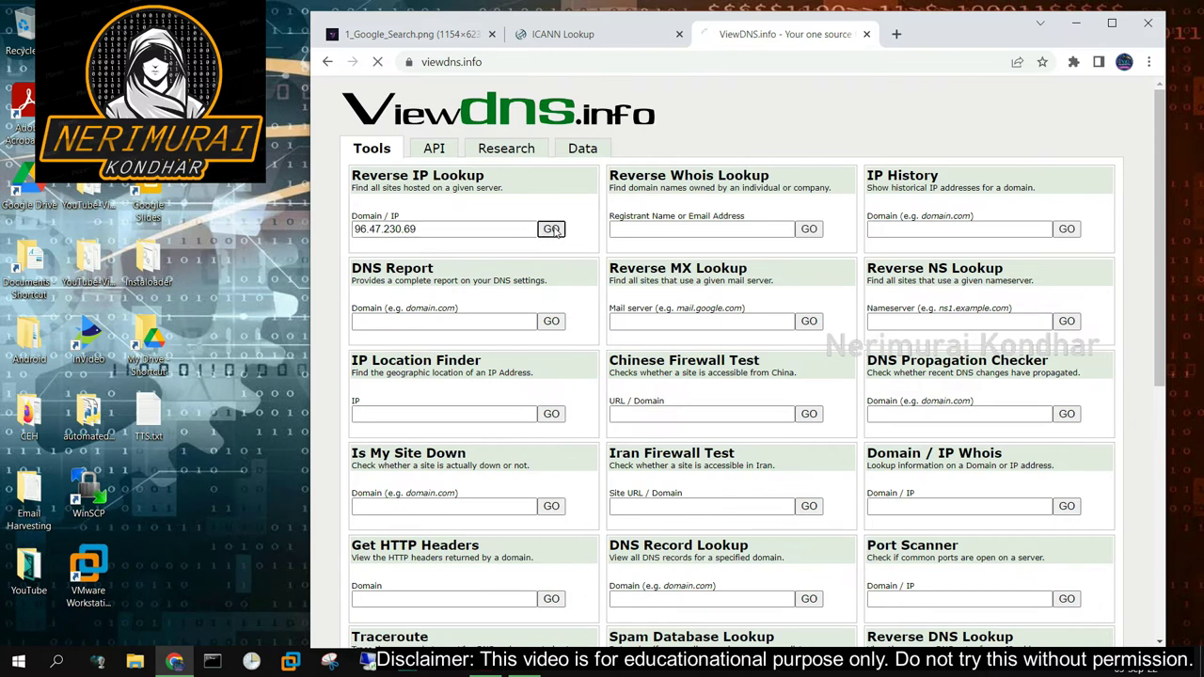
drag(407, 314, 625, 311)
drag(403, 326, 491, 314)
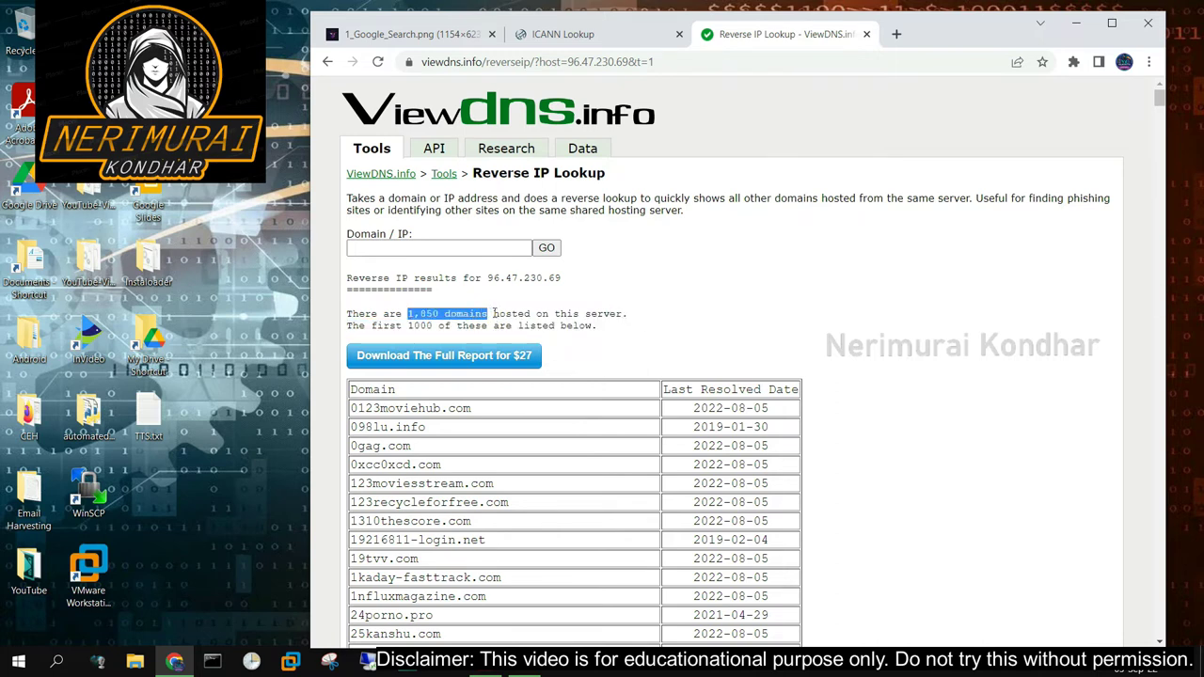
click(654, 322)
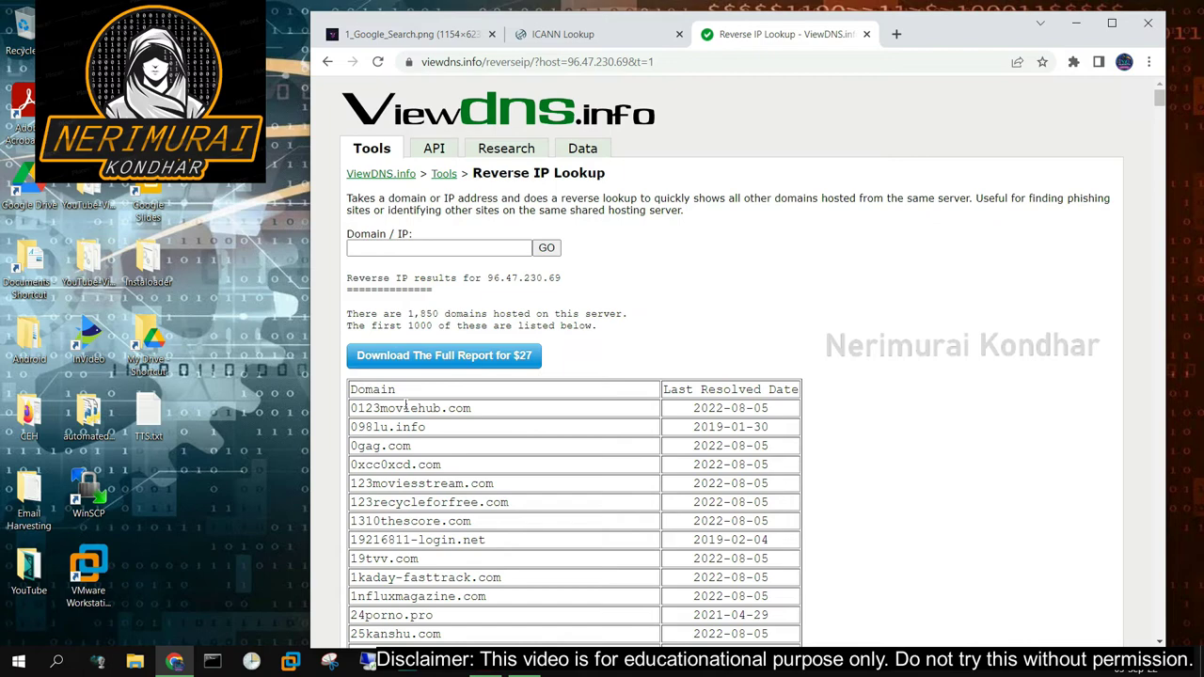
Examine the list of domains sharing the 96.47.230.69 server, then return to the beginning of the results
double_click(382, 390)
click(408, 426)
scroll(408, 425, down, 1)
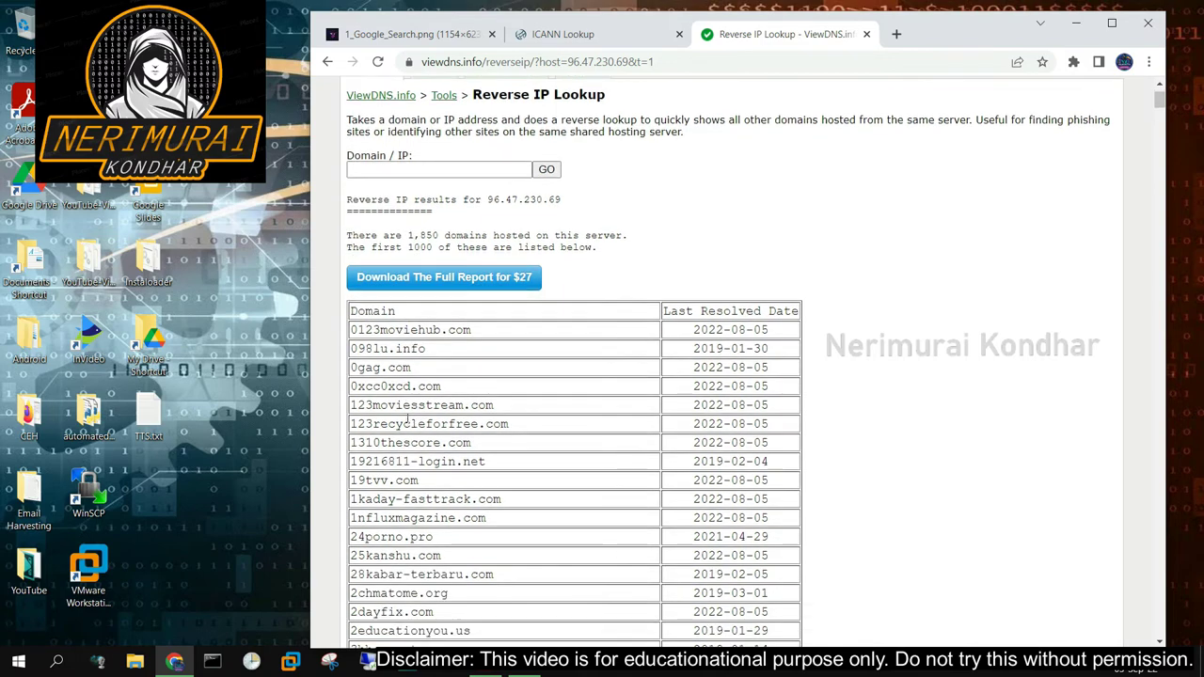
scroll(409, 426, down, 5)
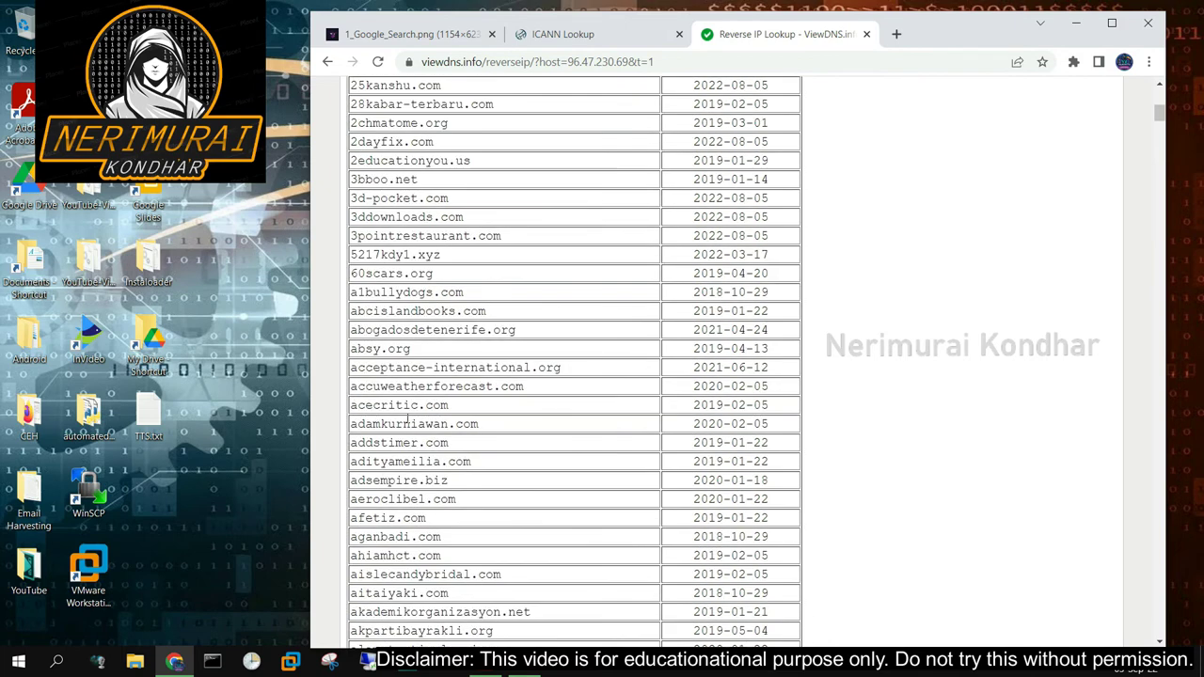
scroll(408, 425, down, 3)
scroll(409, 415, down, 10)
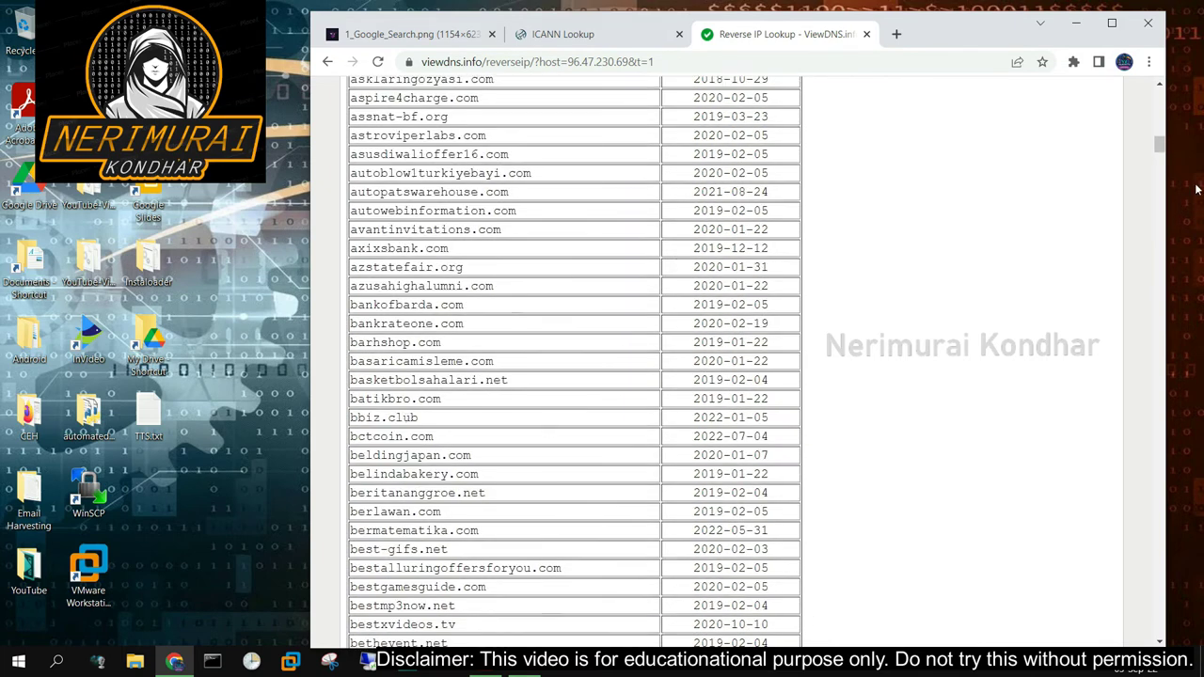
drag(1160, 146, 1171, 96)
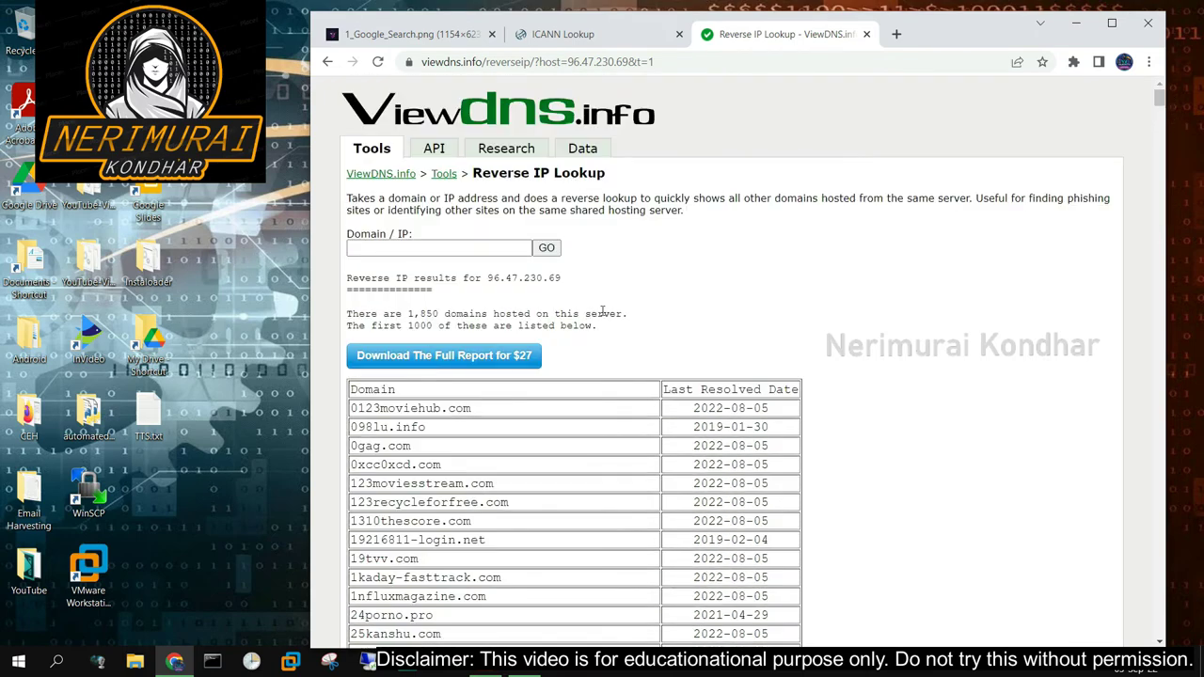